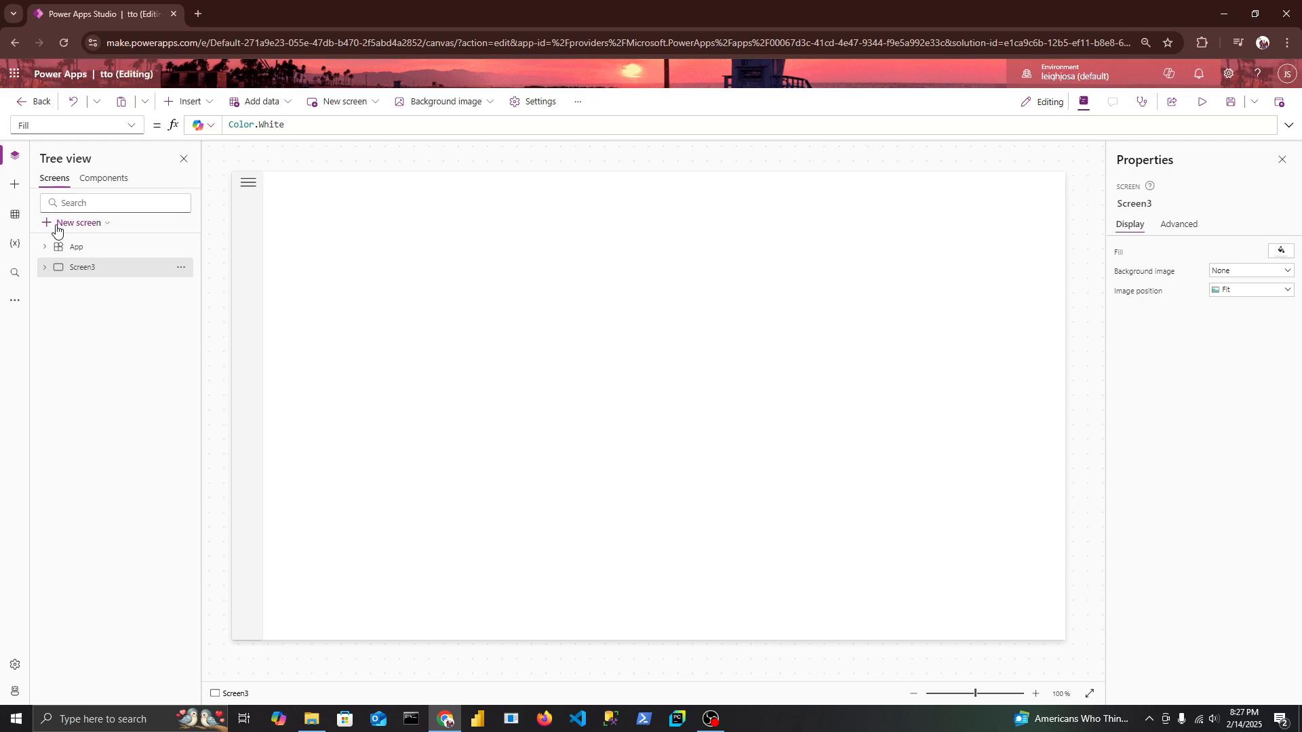
Add a blank screen to the app and insert a container on it.
left_click(57, 224)
left_click(95, 293)
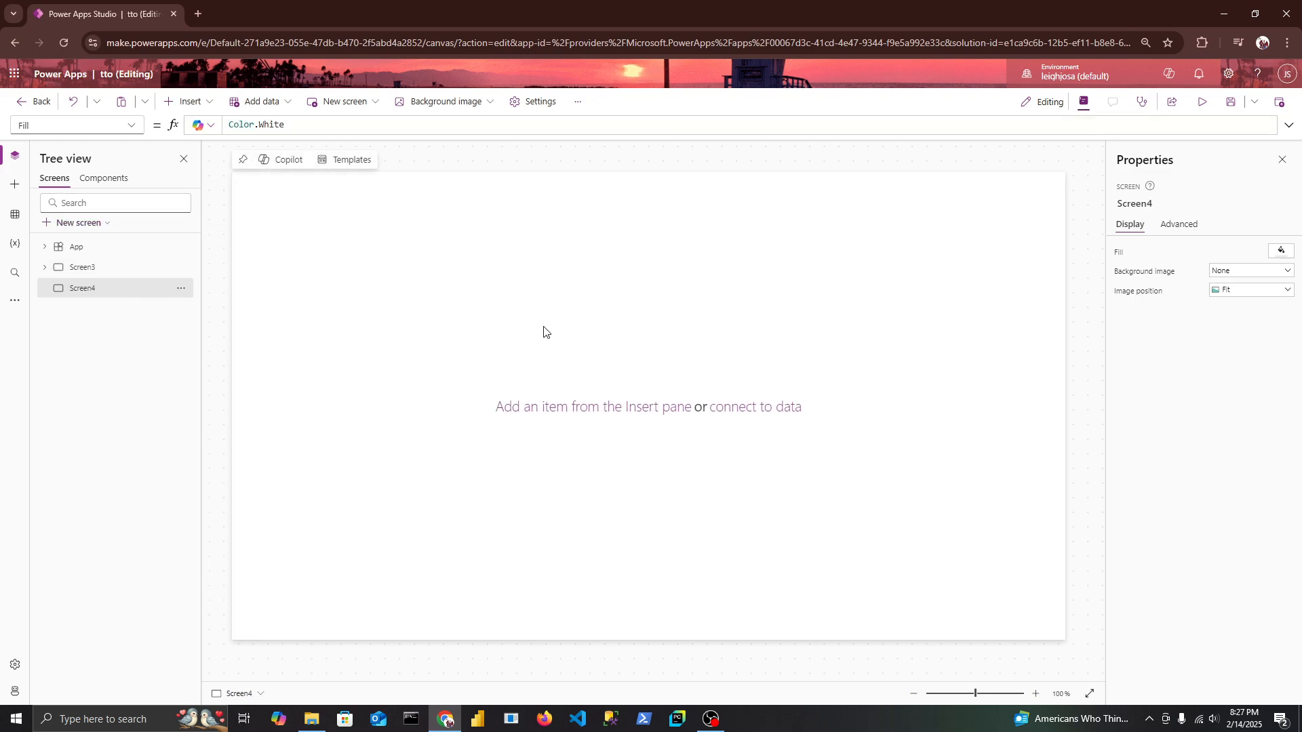
left_click(188, 110)
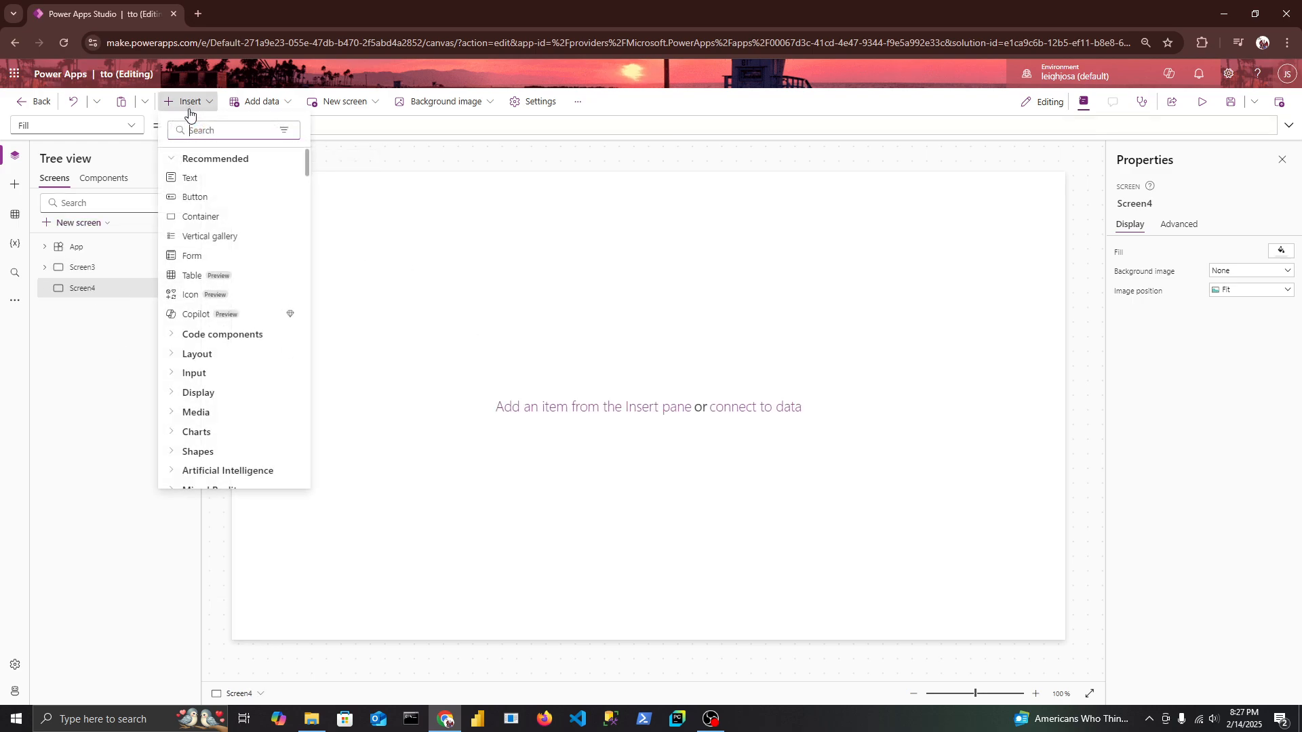
left_click(203, 217)
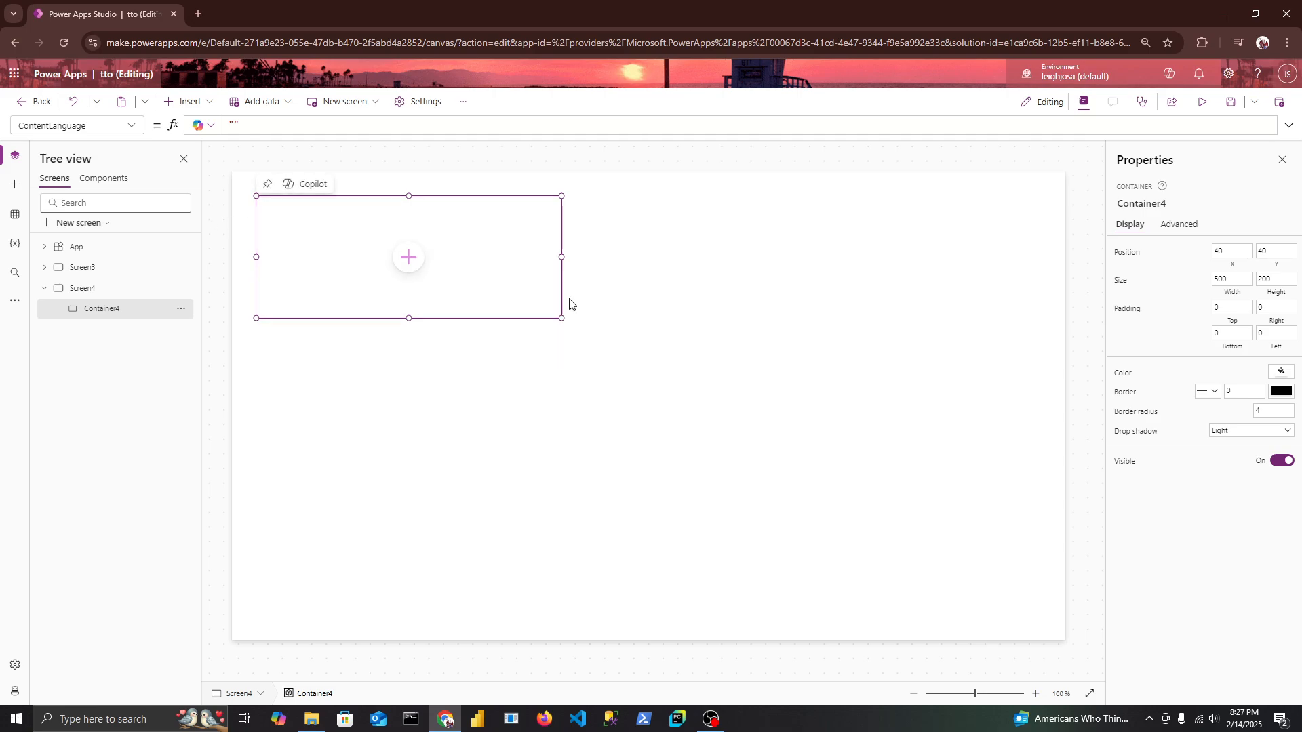
Place the container at position 0, 0, stretch it to the full screen height of 768, and set its width to 250.
left_click_drag(561, 296, 444, 257)
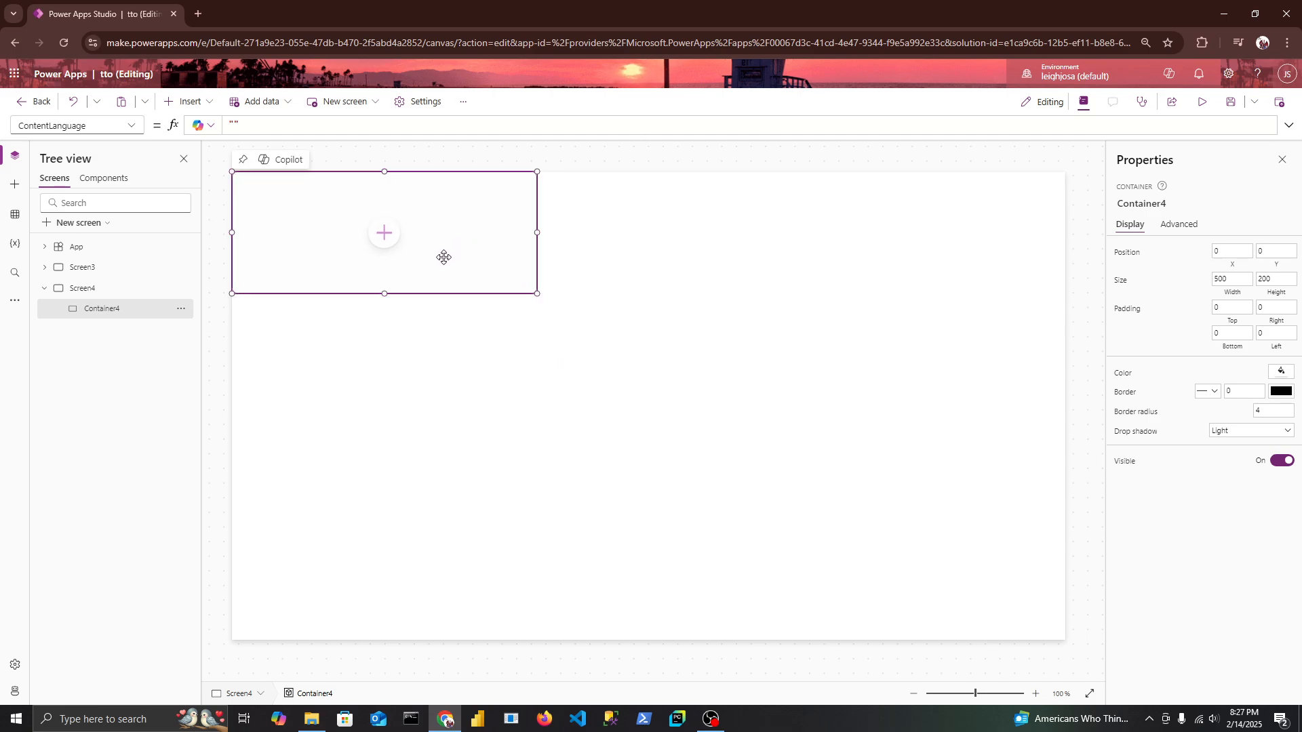
left_click_drag(384, 294, 378, 661)
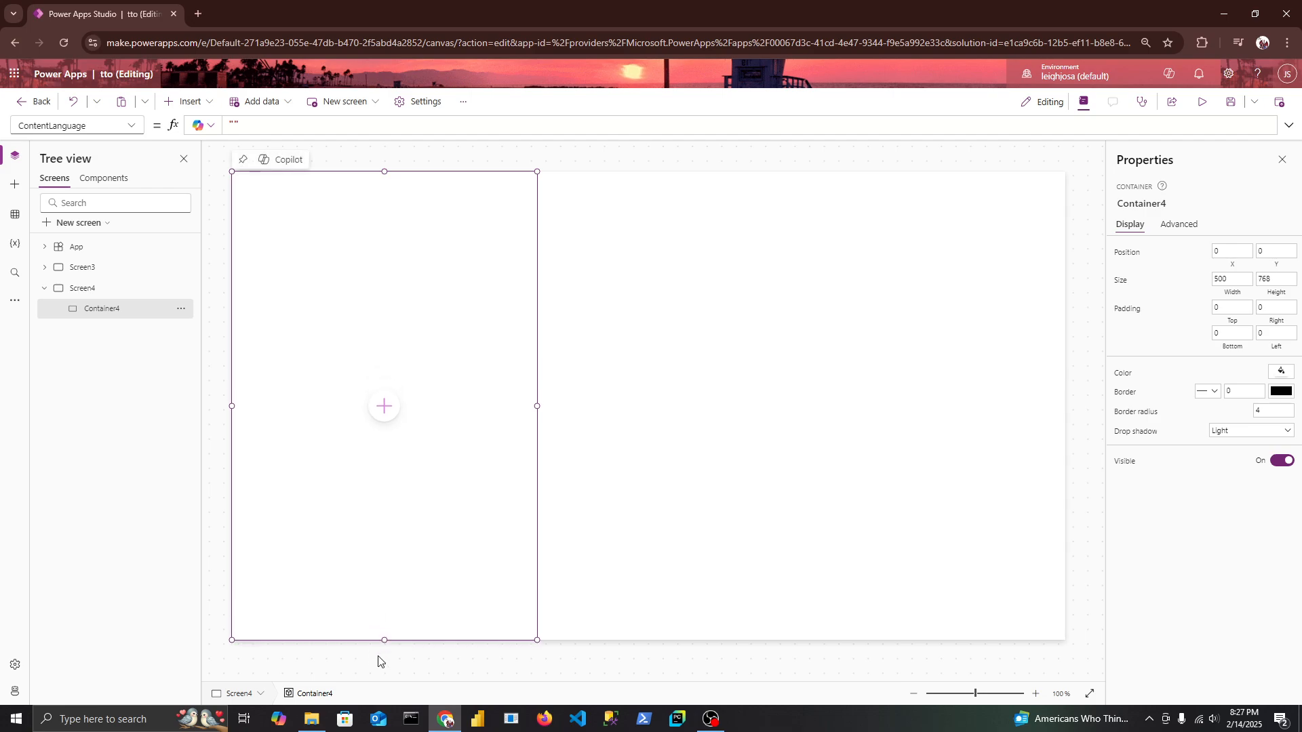
left_click(1219, 278)
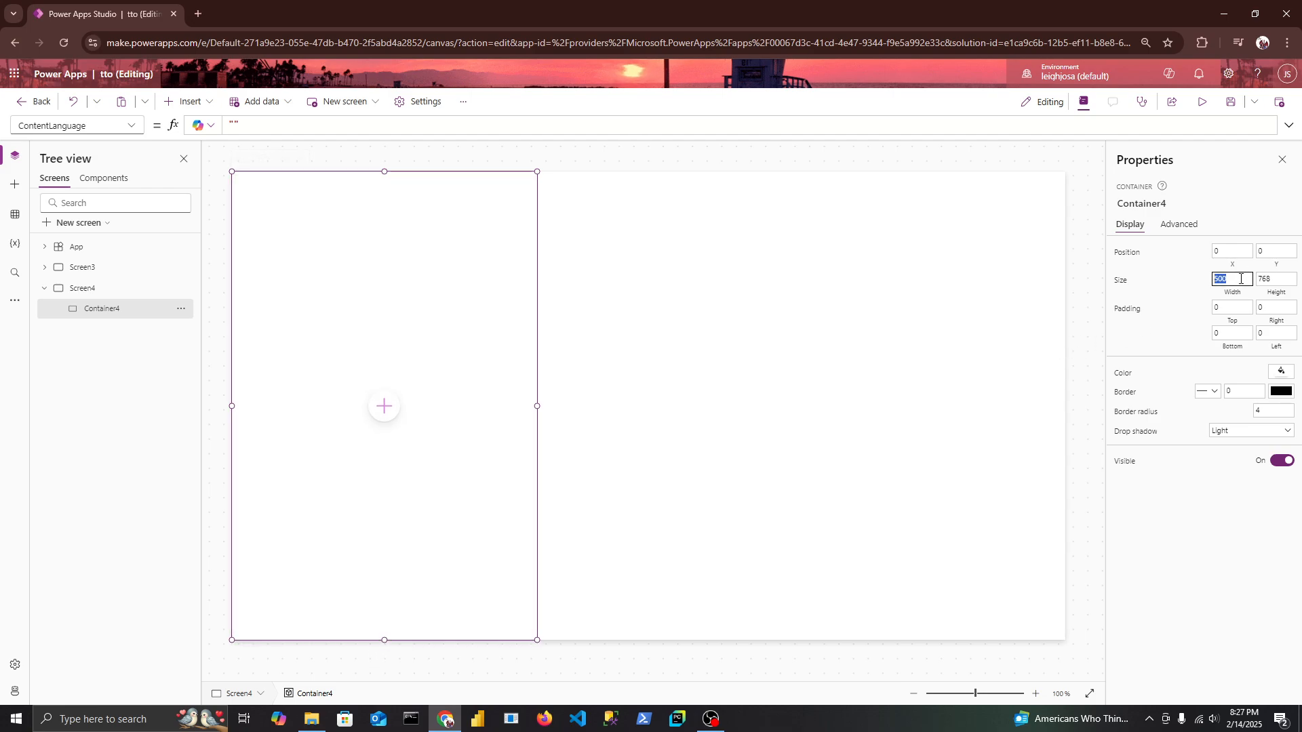
type("250")
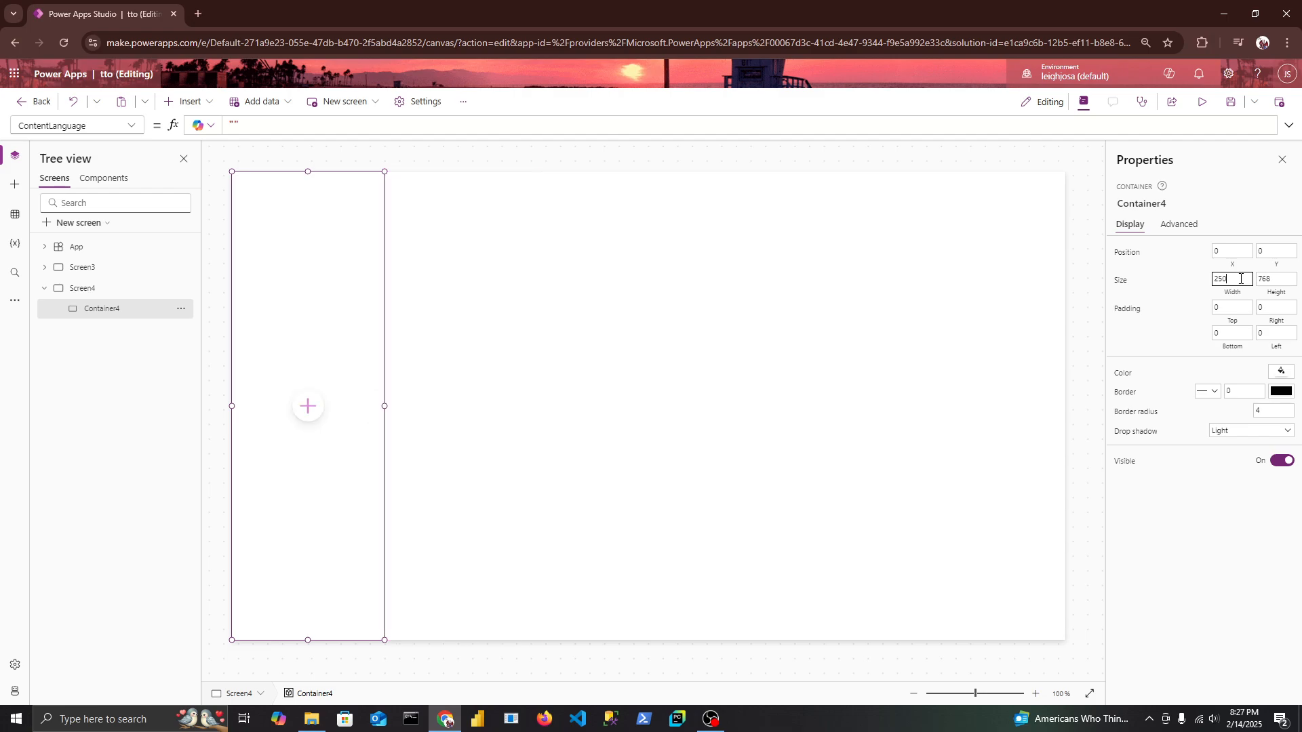
Give the container a light grey fill using a custom black colour with very low opacity.
left_click(1281, 370)
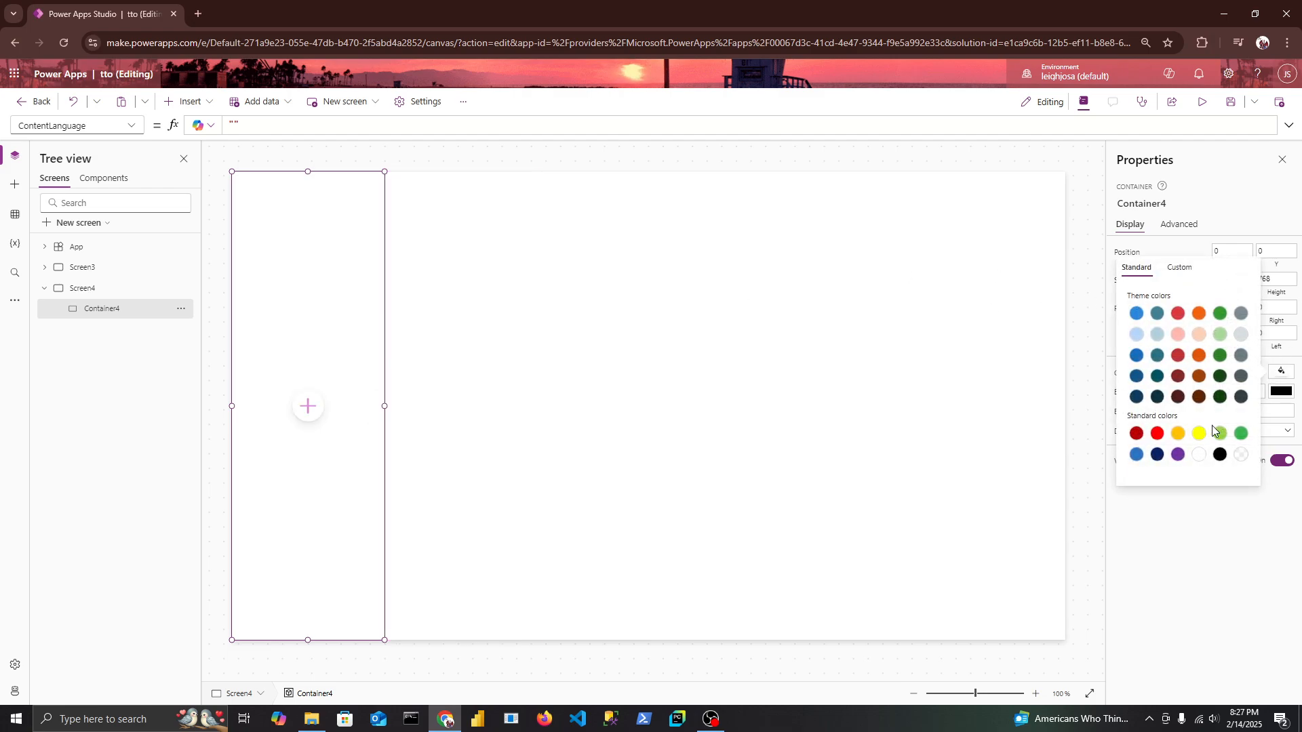
left_click(1183, 268)
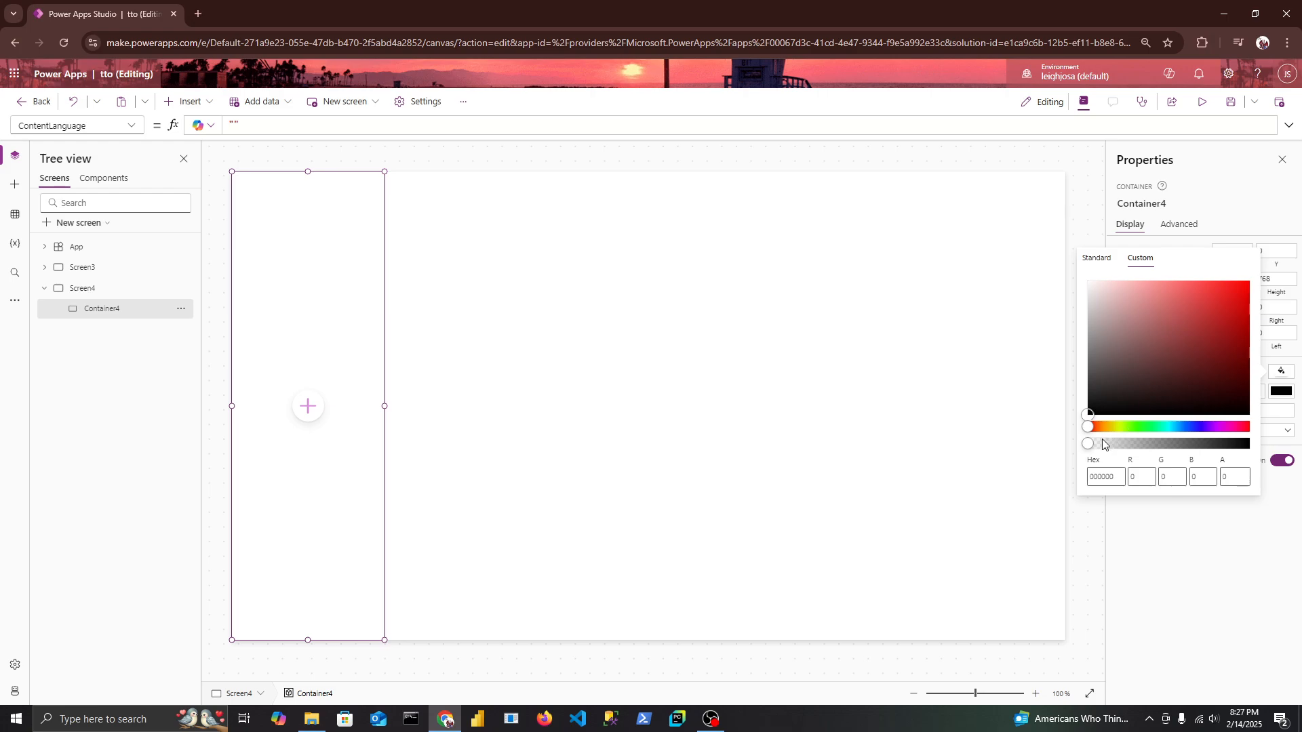
left_click_drag(1090, 444, 1093, 445)
left_click(927, 441)
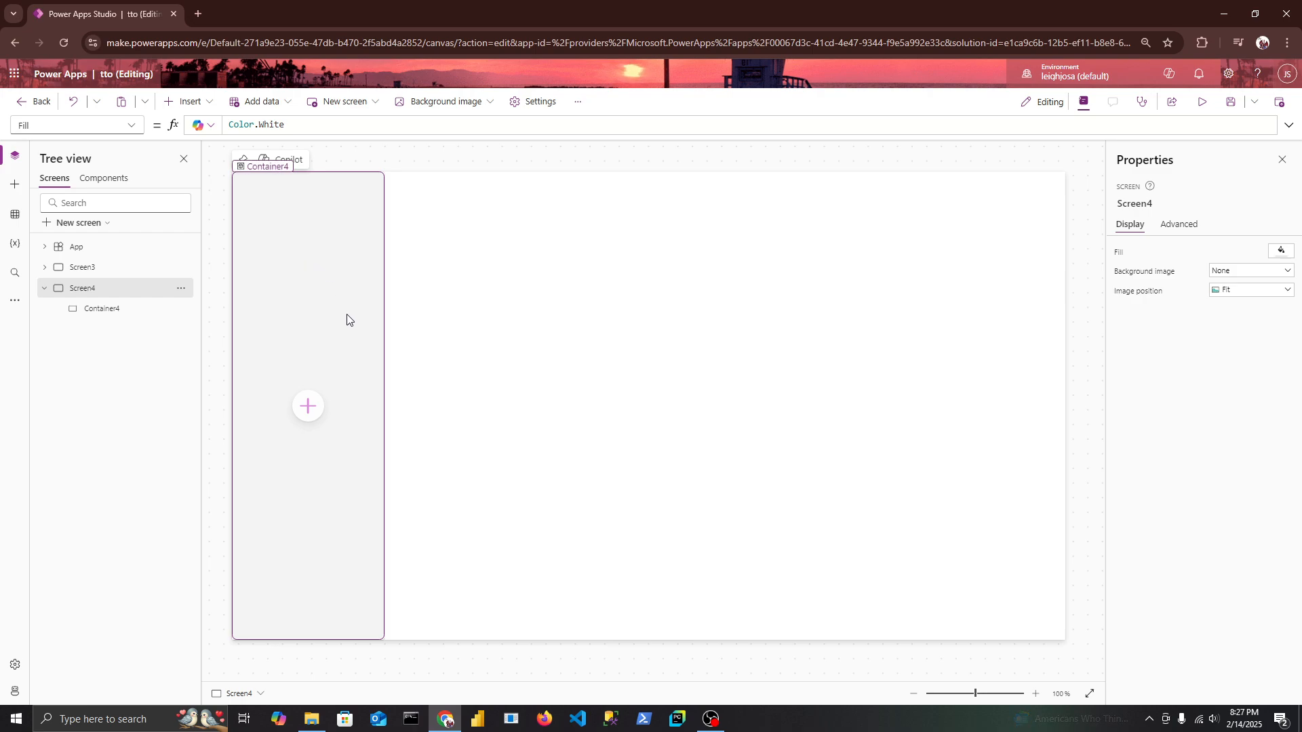
Insert a Hamburger menu icon and place it outside the container at about X 445, Y 60.
left_click(190, 101)
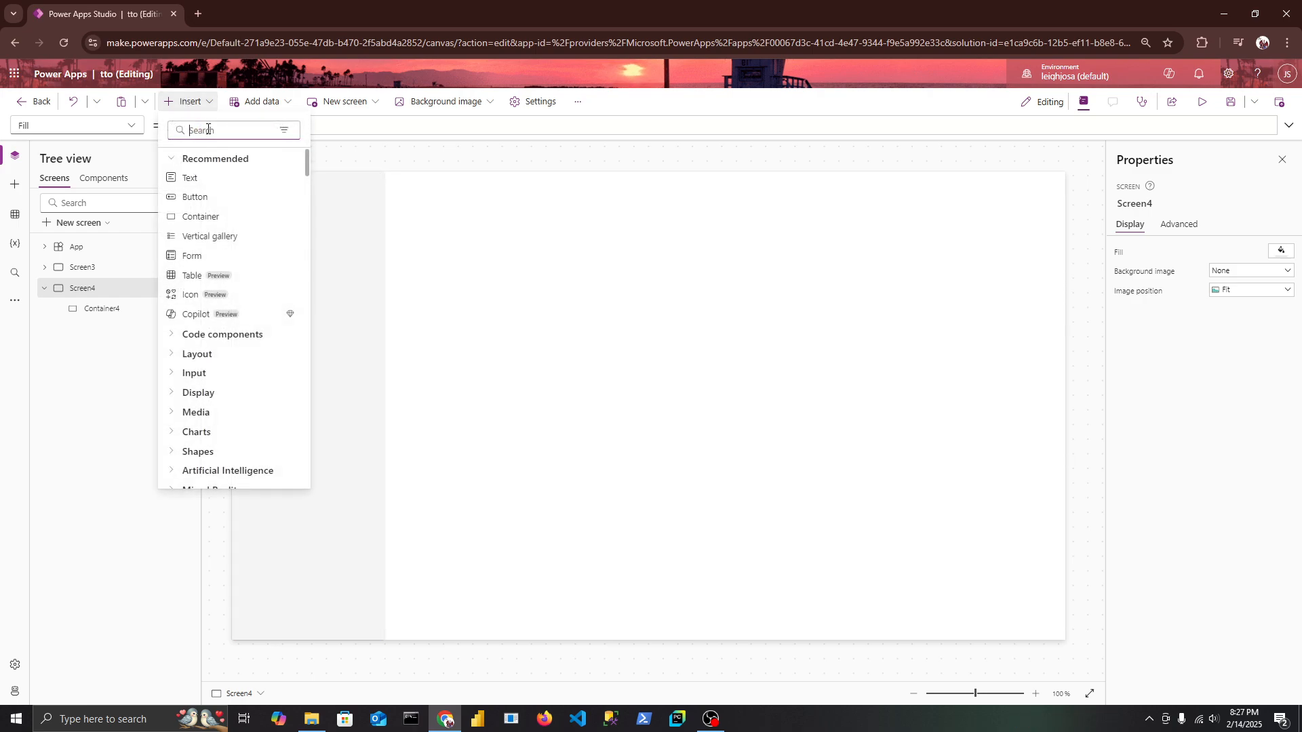
type("ham")
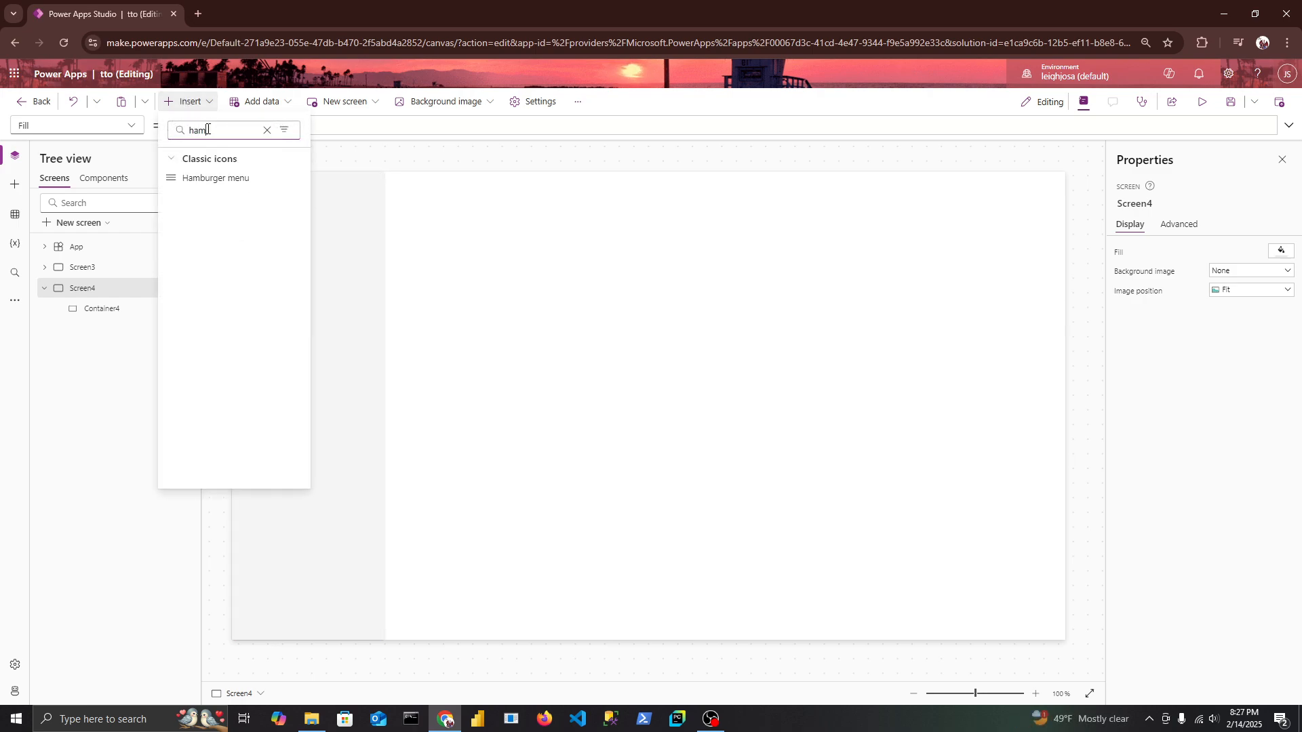
left_click(209, 183)
left_click_drag(273, 216, 527, 230)
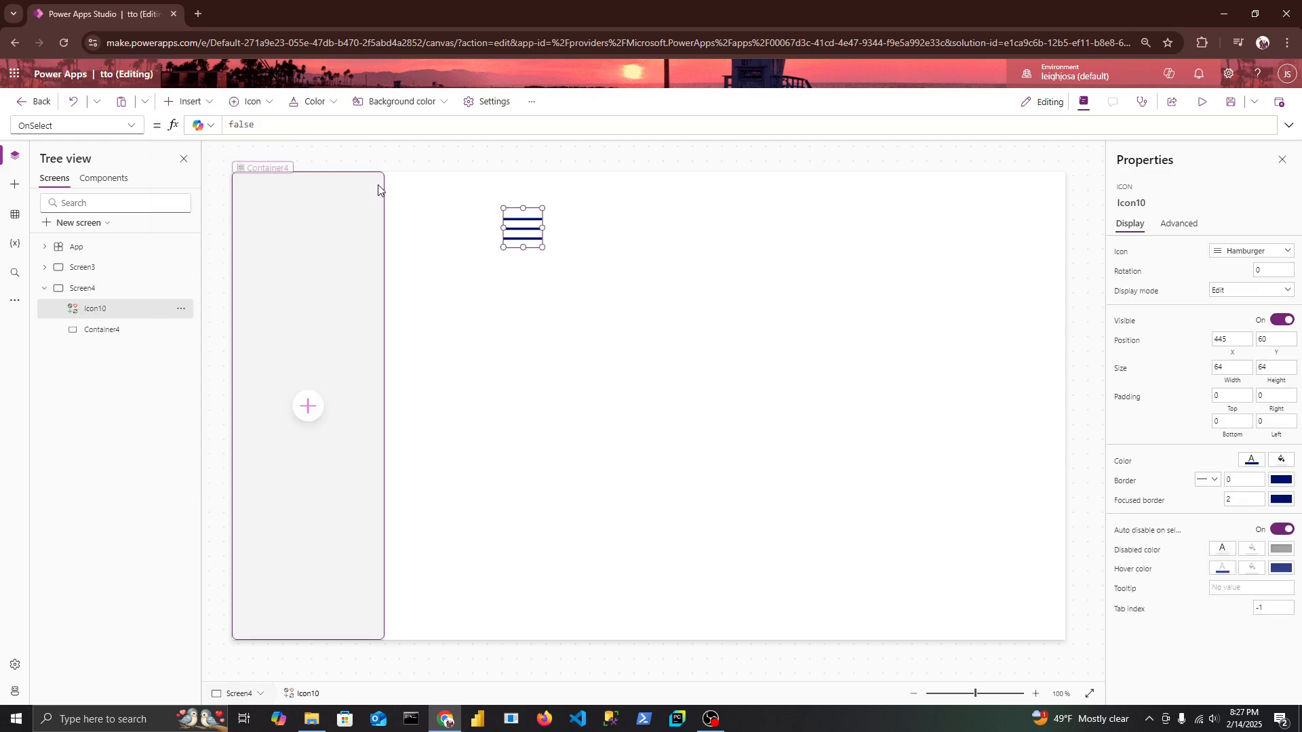
Replace the hamburger icon's OnSelect formula with UpdateContext({varNav: 50}).
left_click(303, 128)
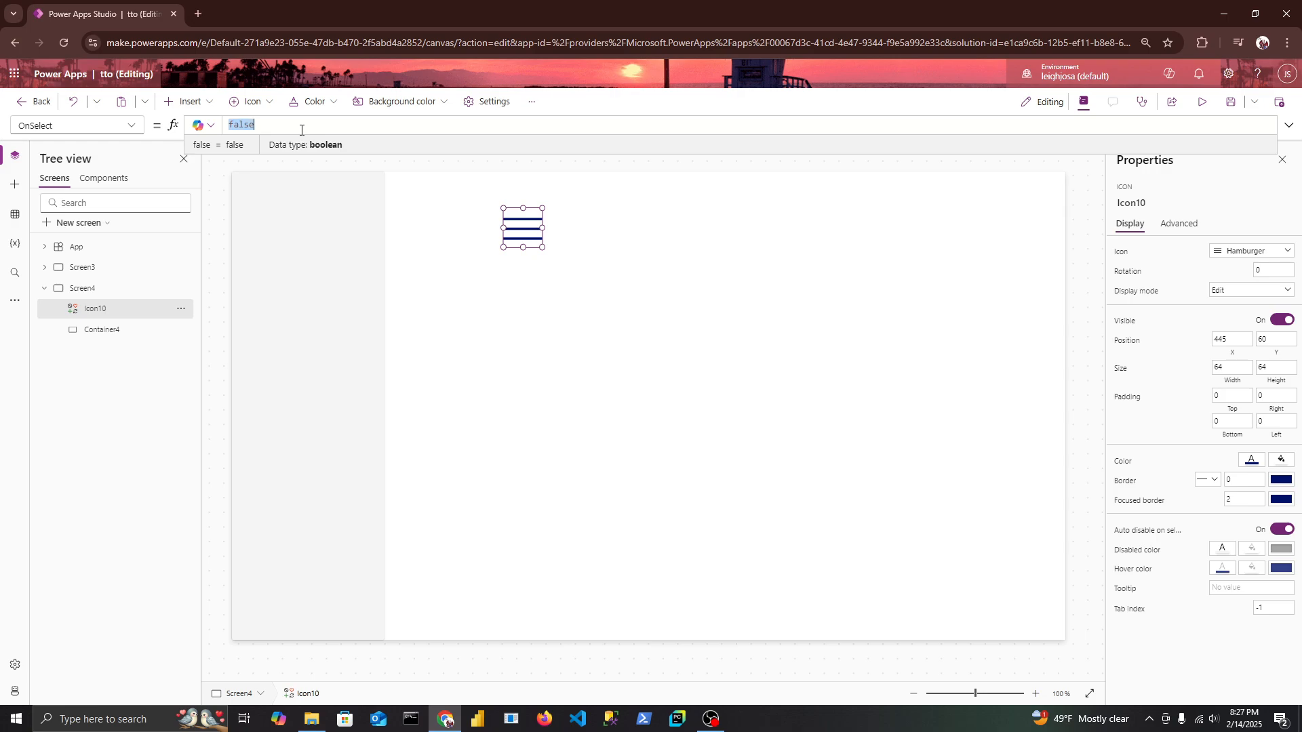
key("BackSpace")
left_click(140, 129)
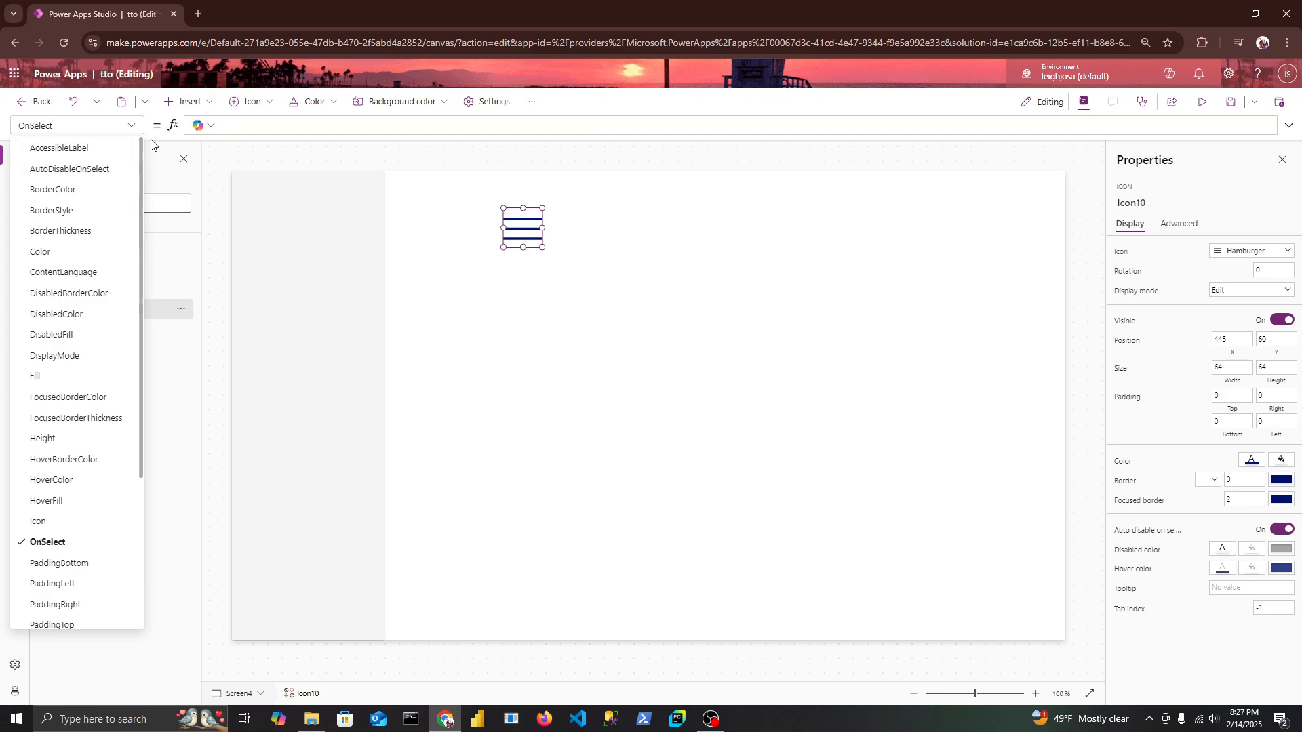
left_click(259, 133)
type("update")
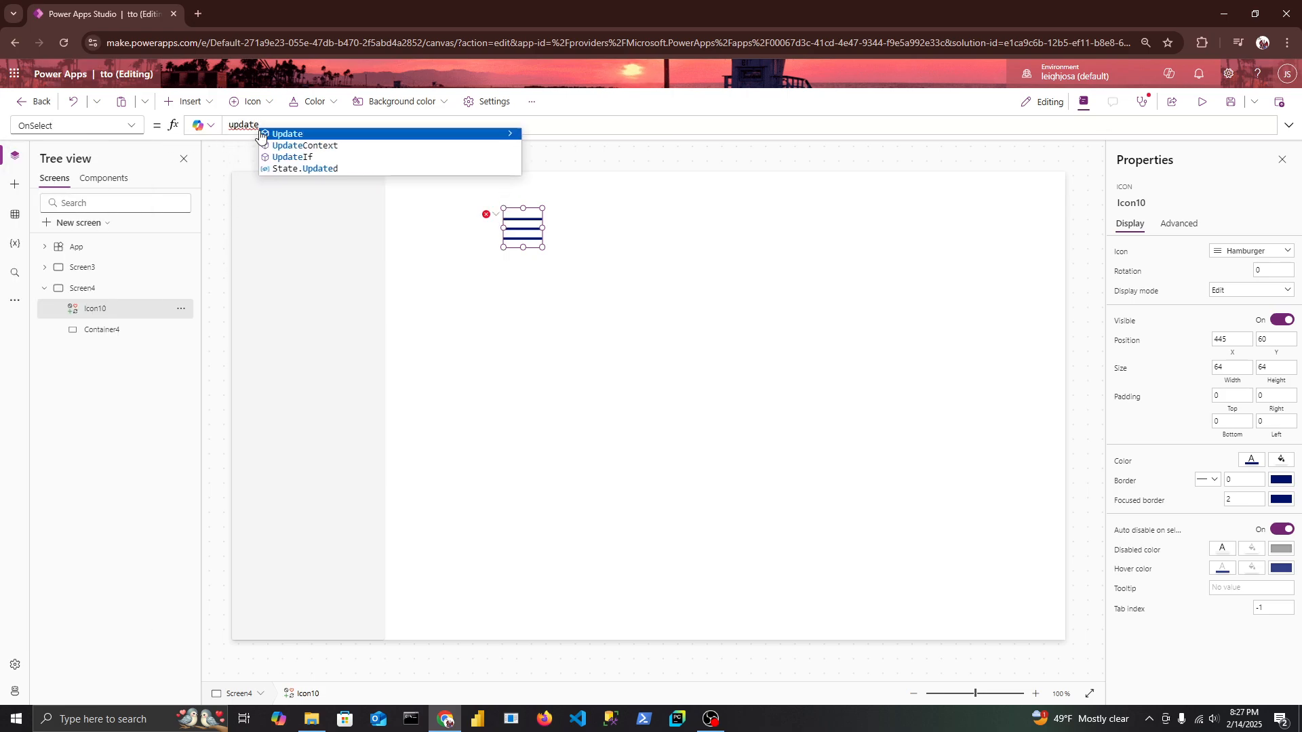
key("Down")
key("Tab")
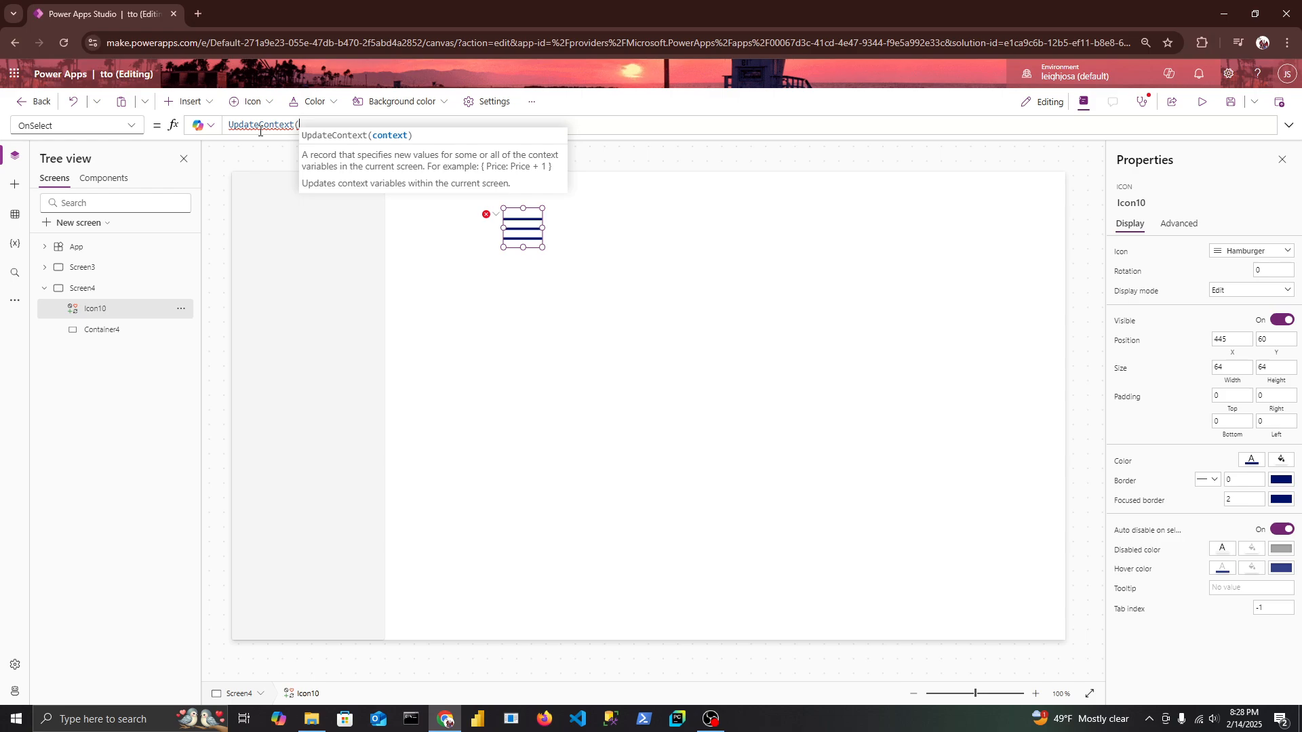
type("{")
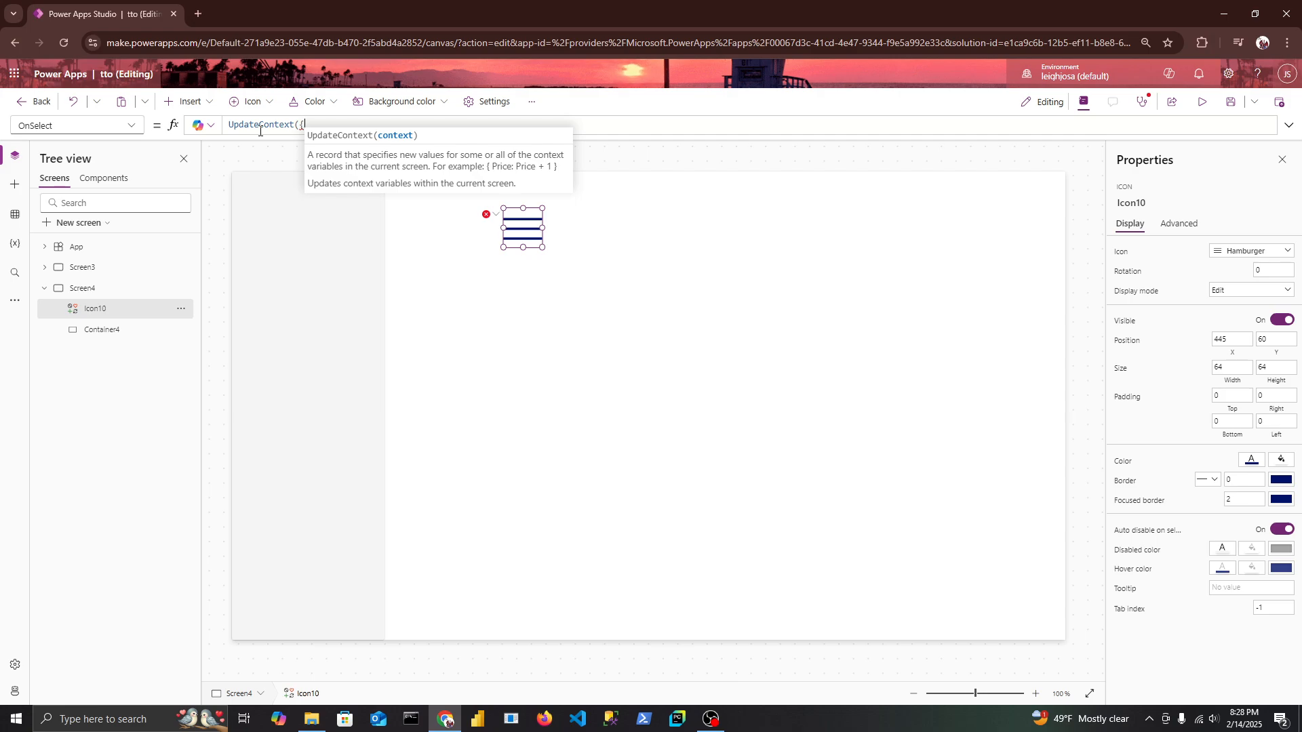
type("var")
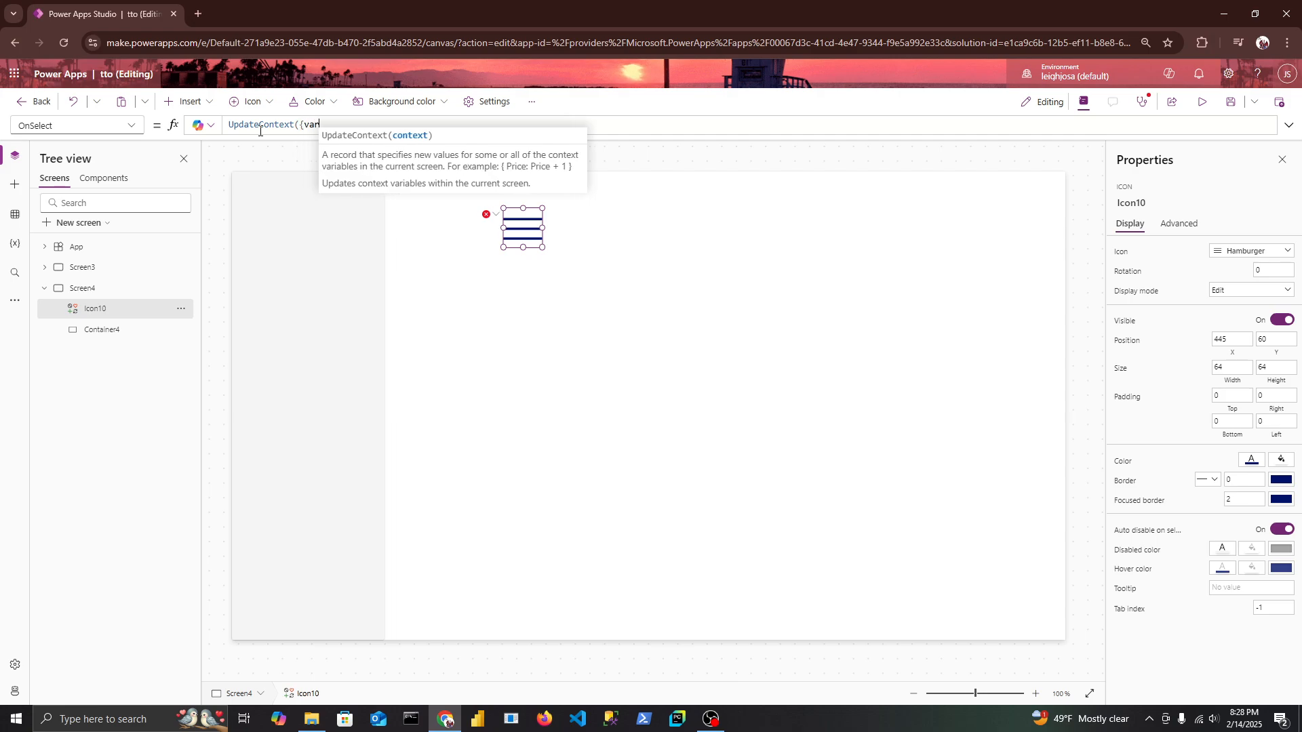
type("Nav")
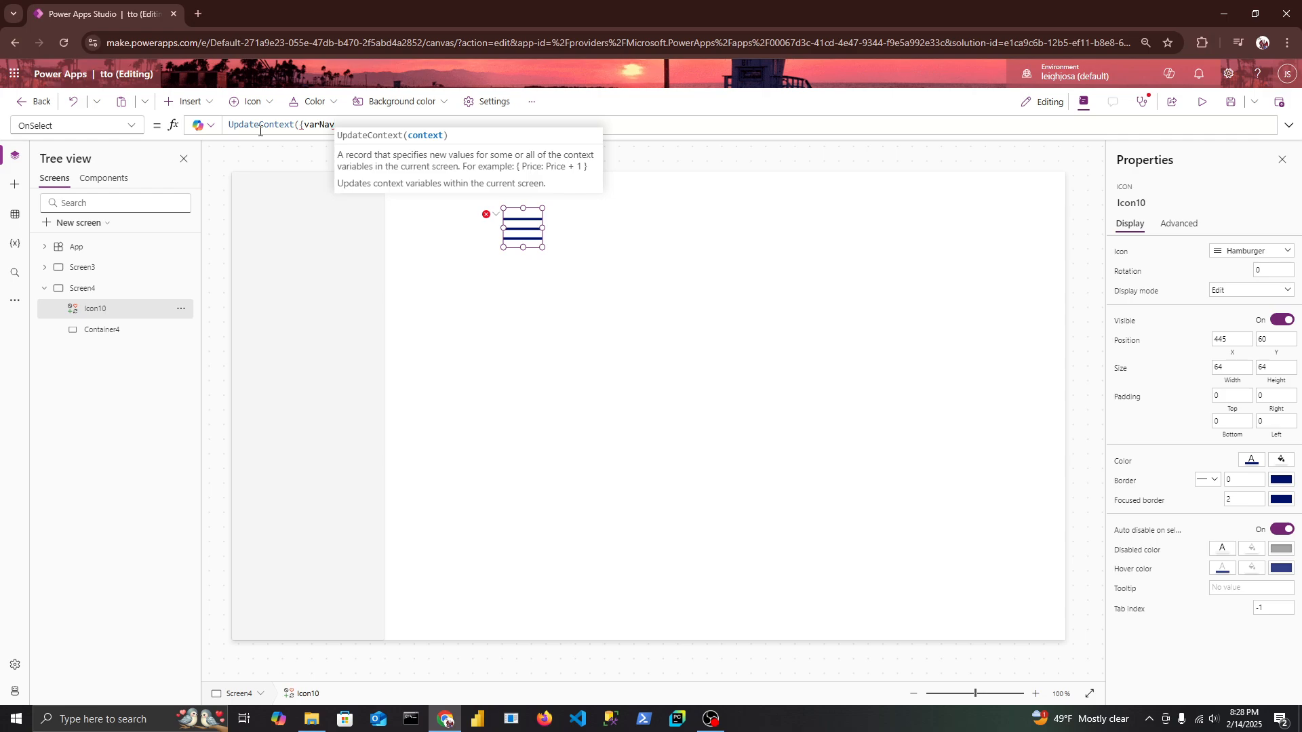
type(": ")
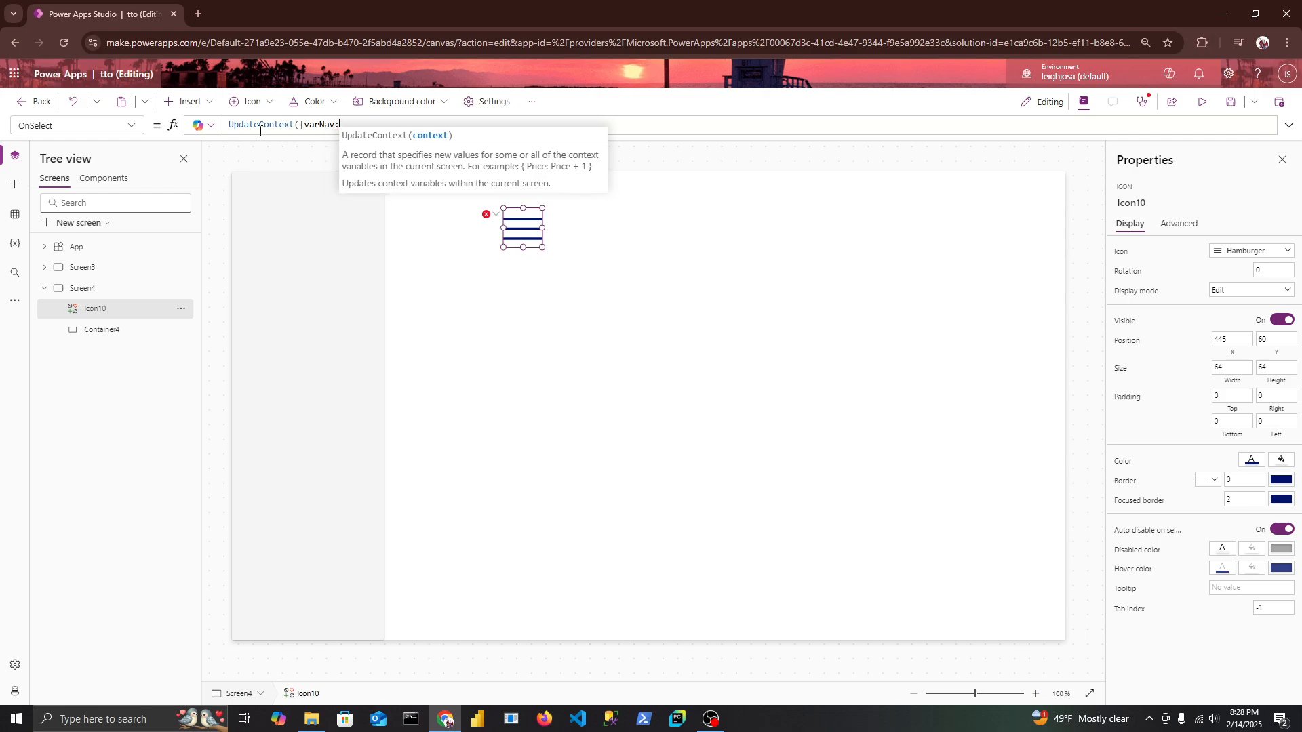
type("50")
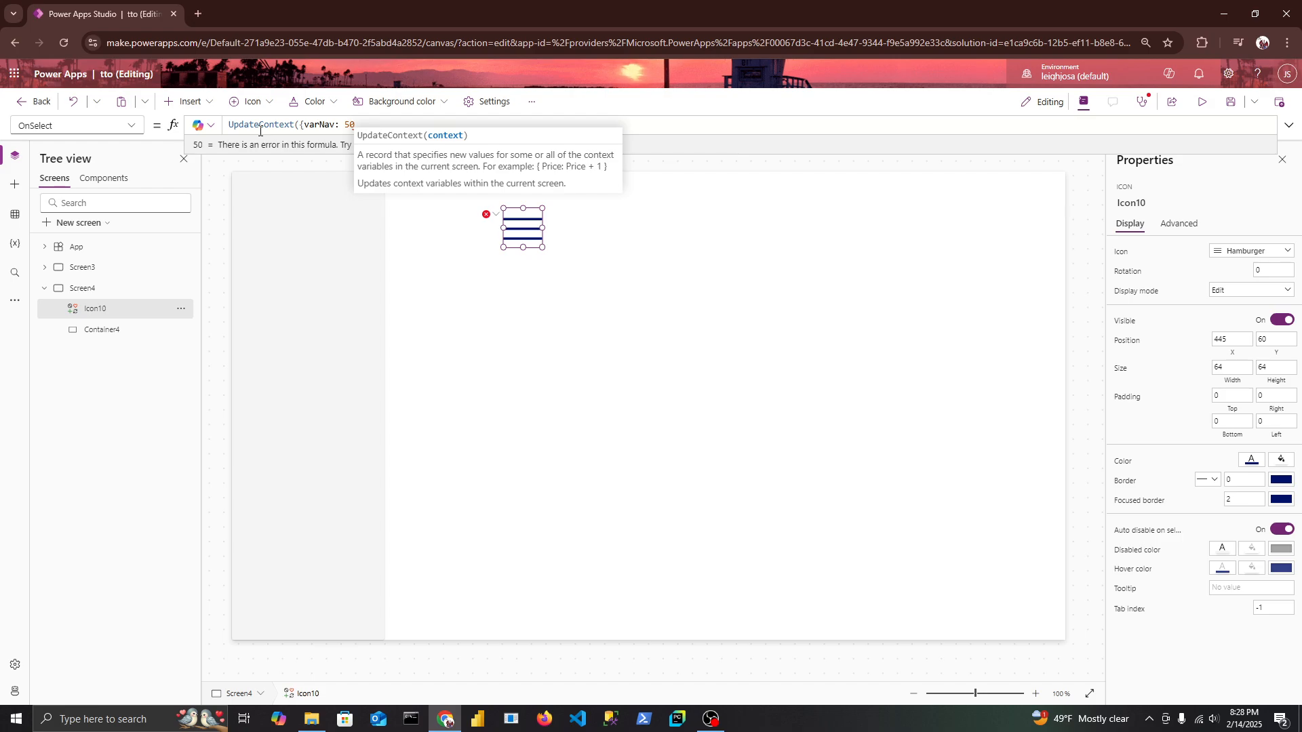
type("}")
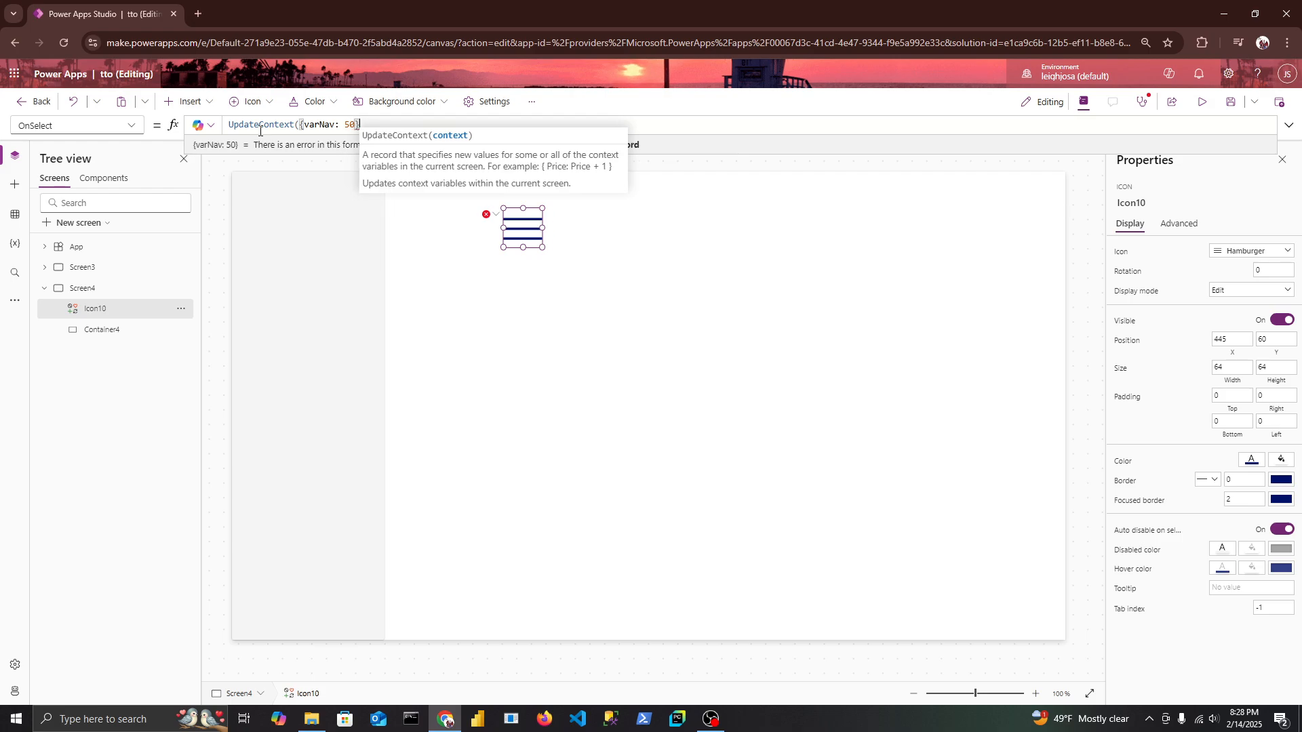
type(")")
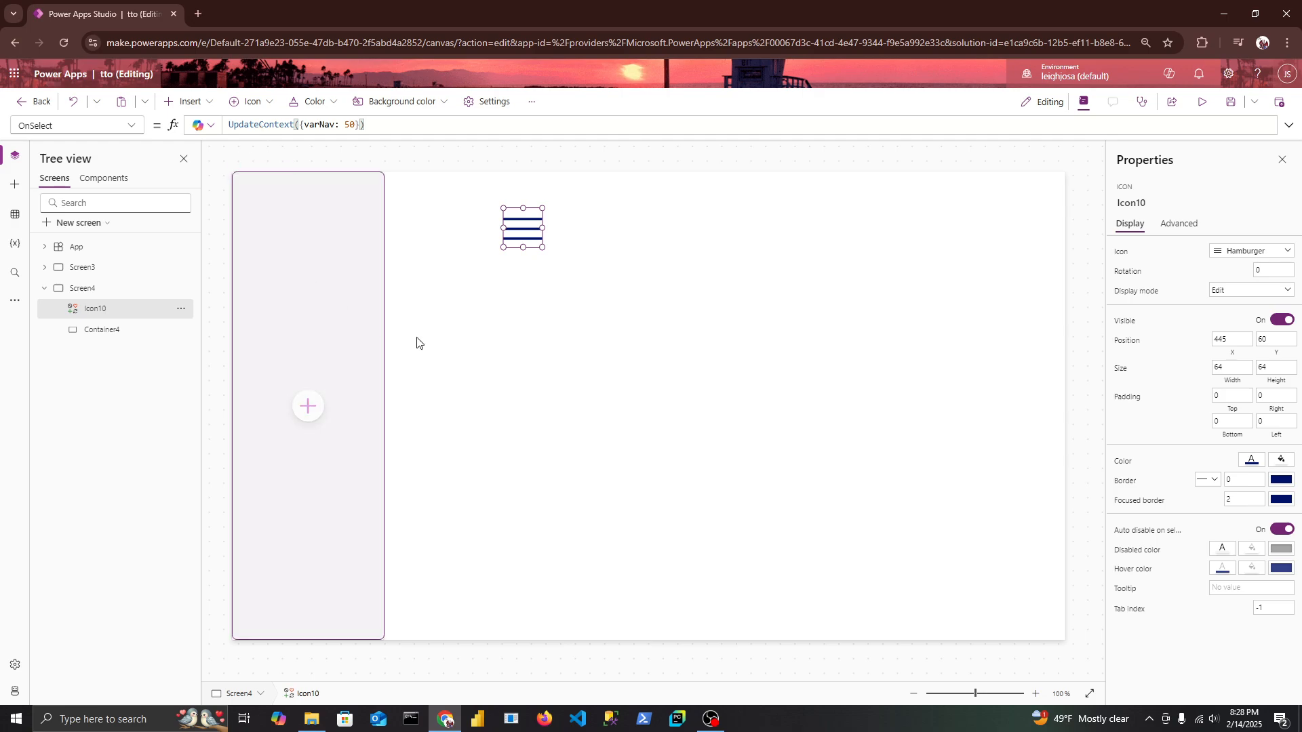
Set the container's Width property to varNav and run the hamburger icon's action to test the width.
double_click(319, 127)
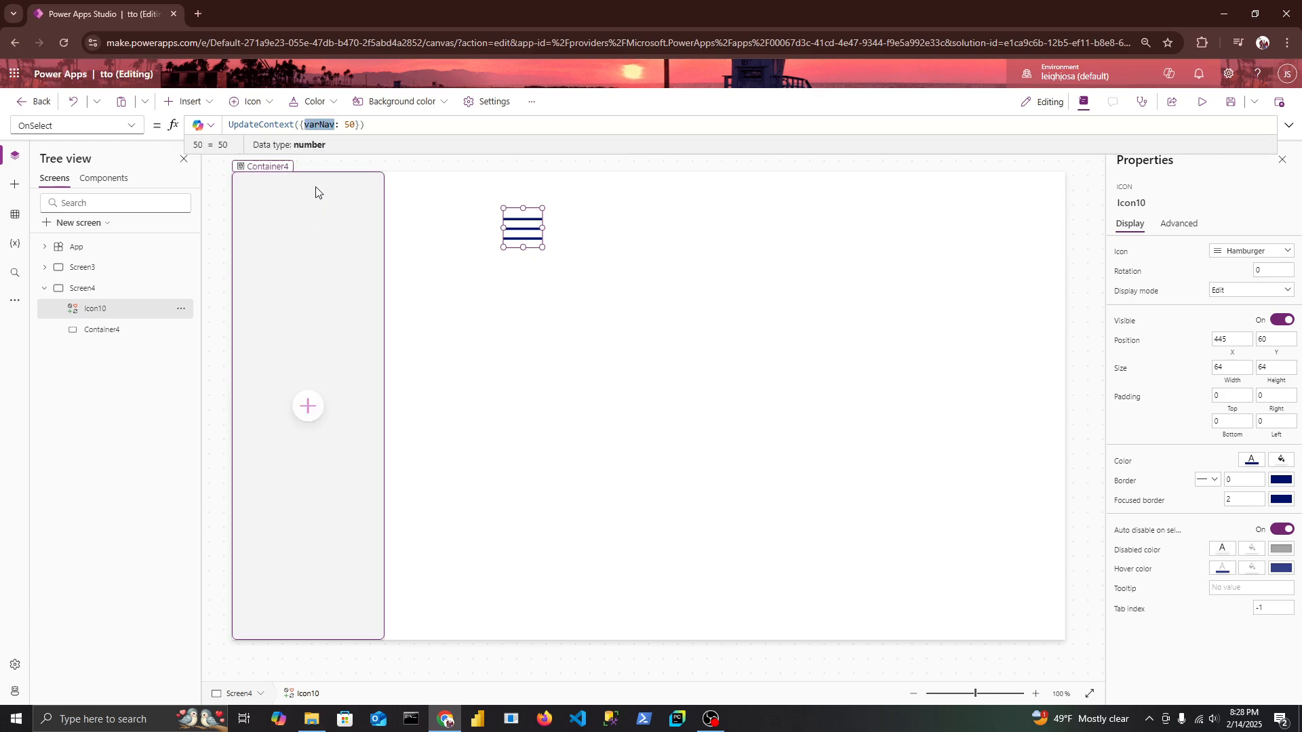
left_click(312, 207)
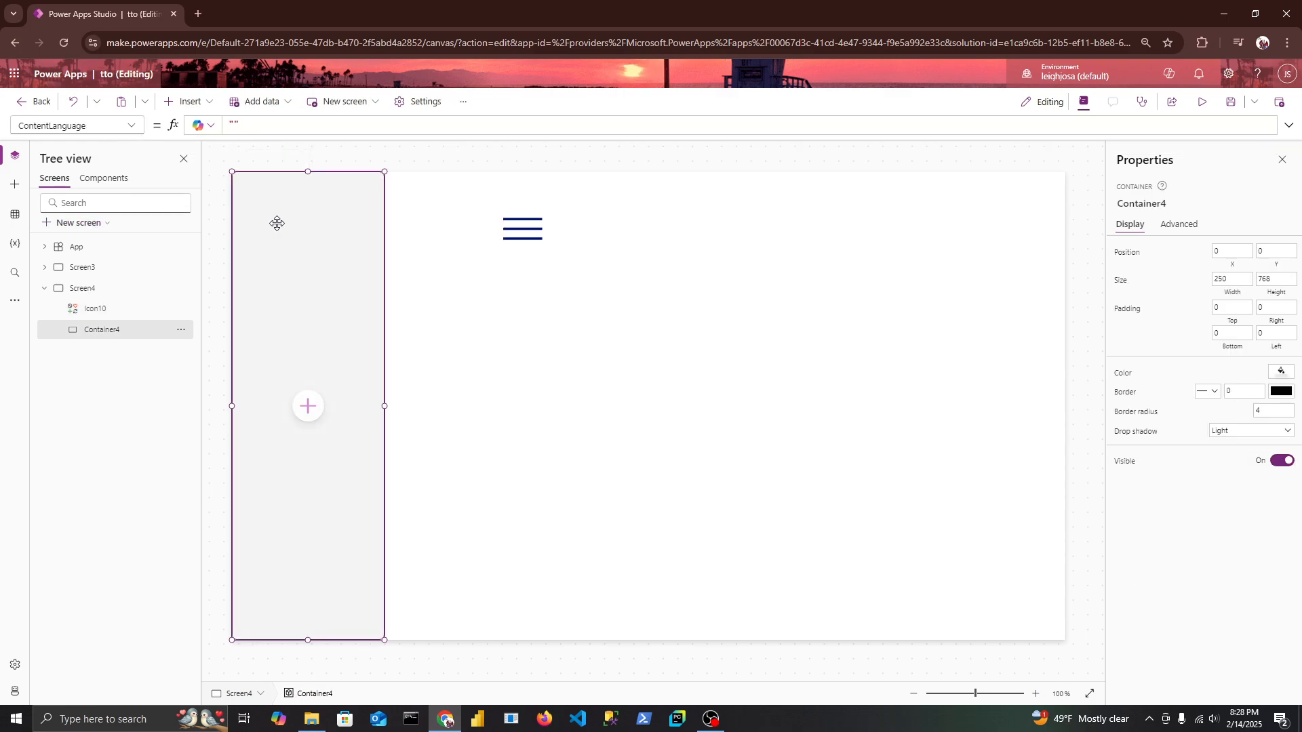
left_click(132, 125)
left_click(65, 522)
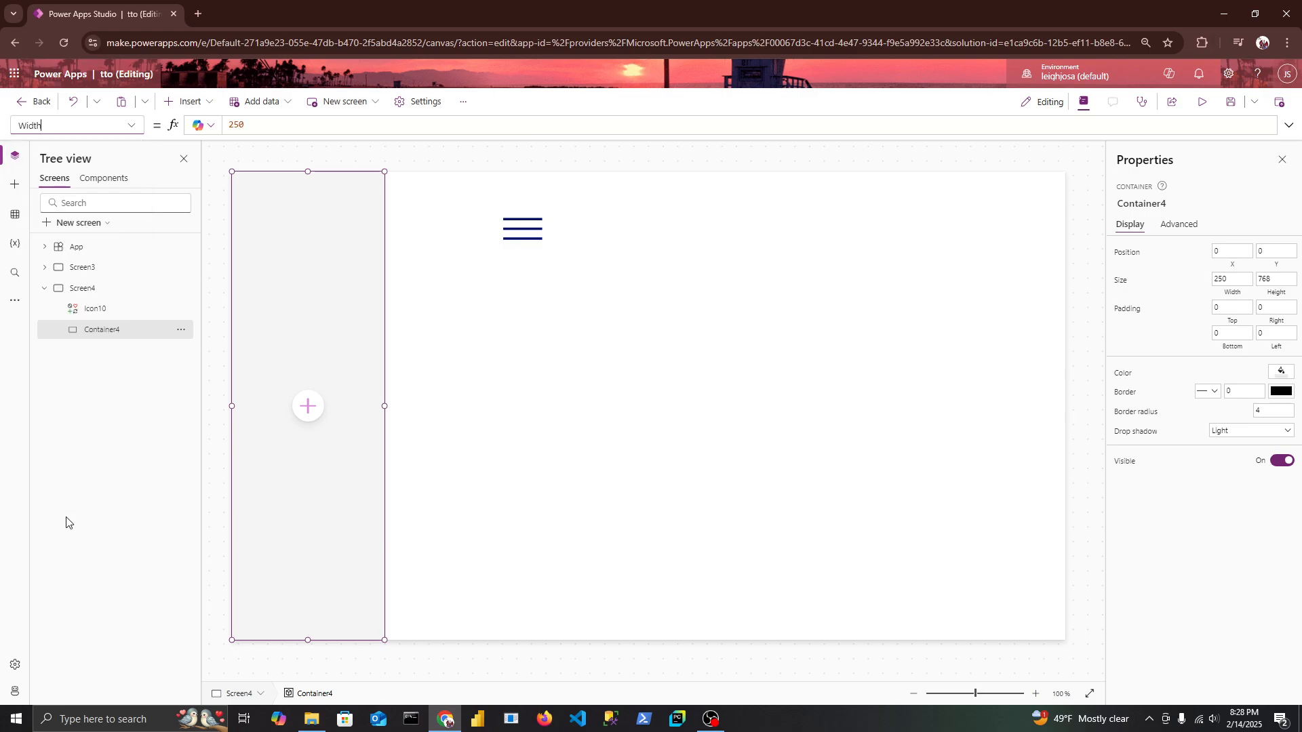
double_click(249, 132)
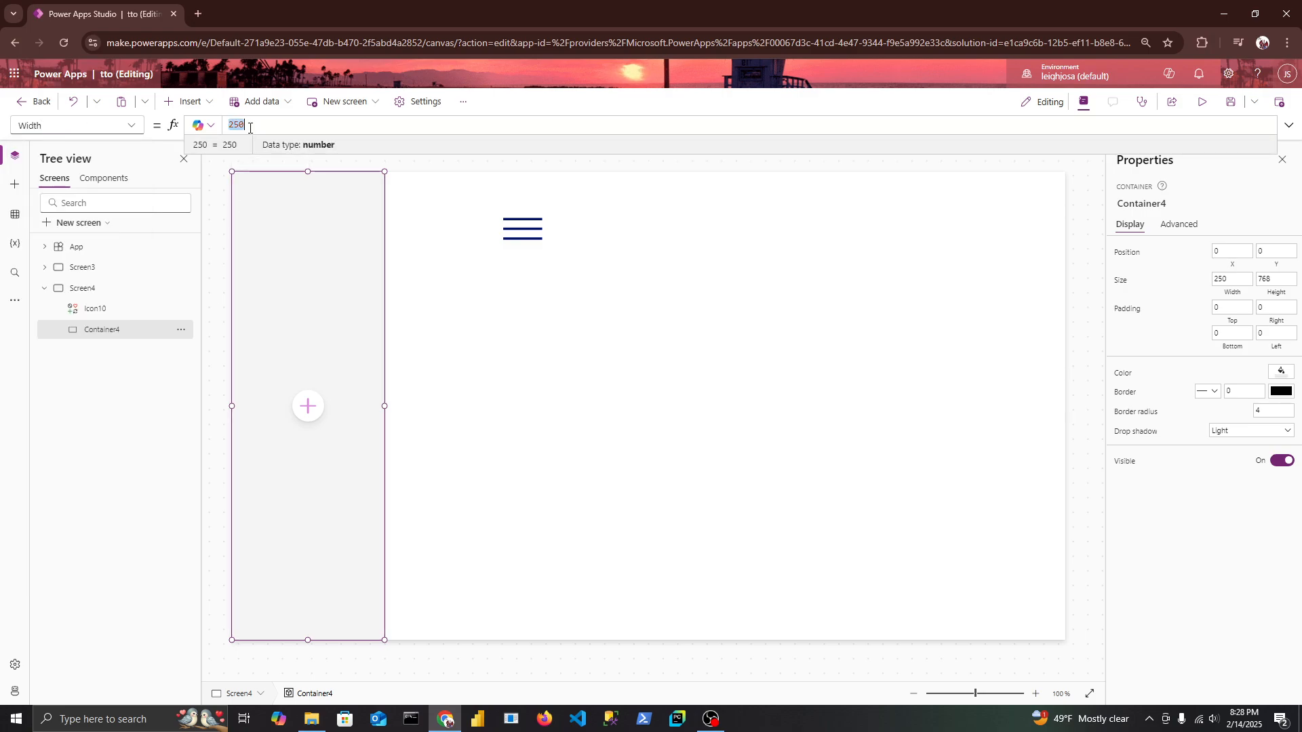
type("C")
key("BackSpace")
type("v")
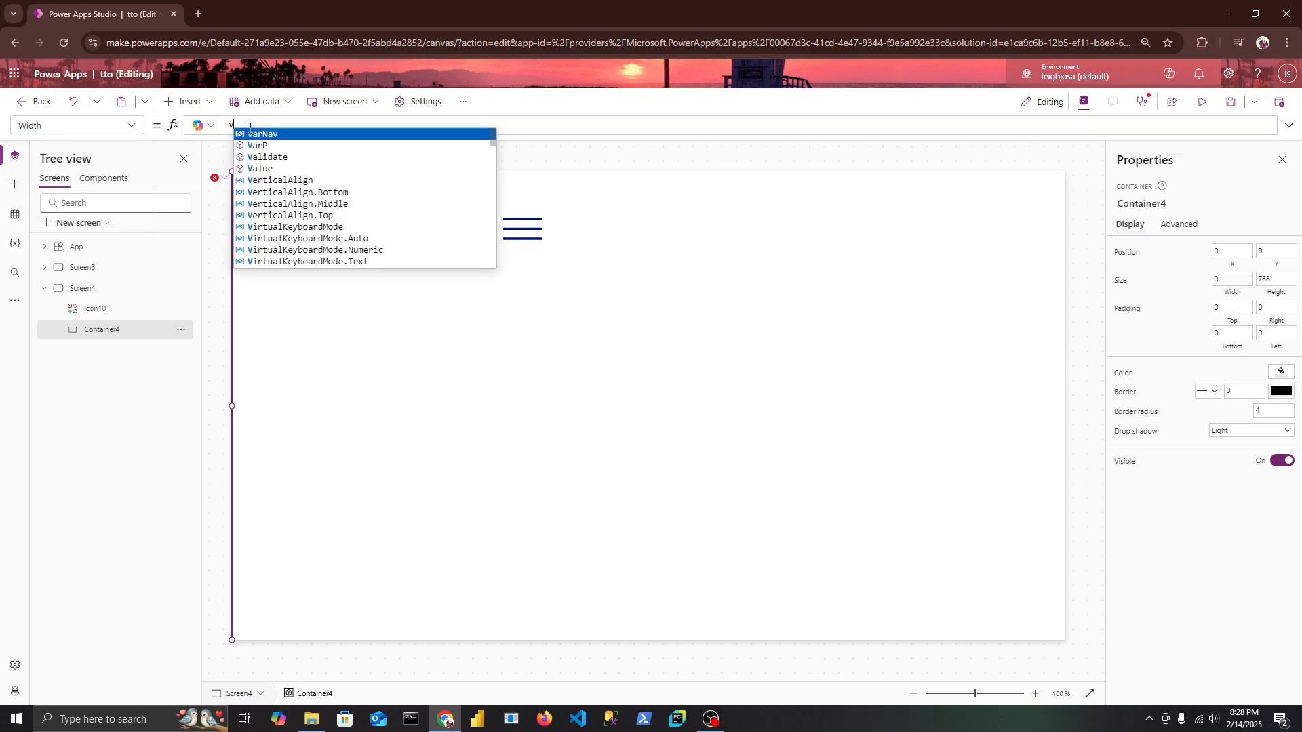
left_click(261, 134)
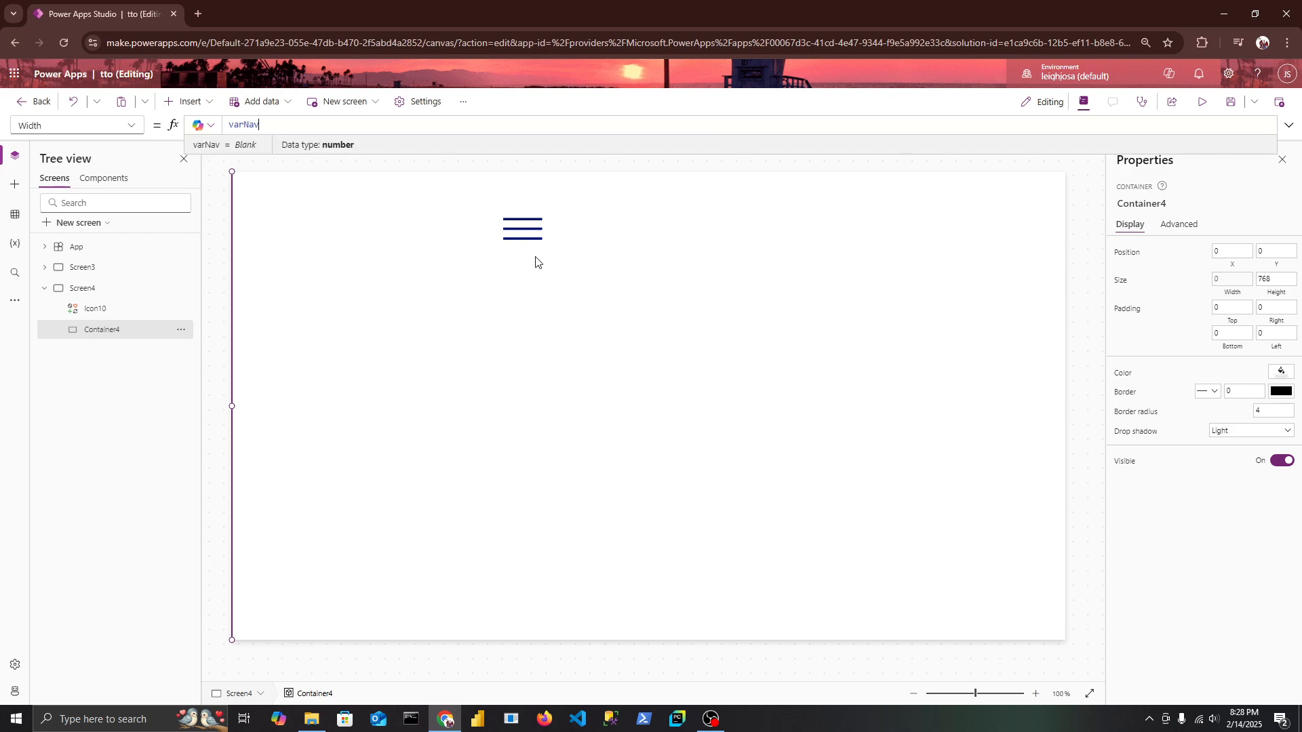
left_click(531, 231, "alt")
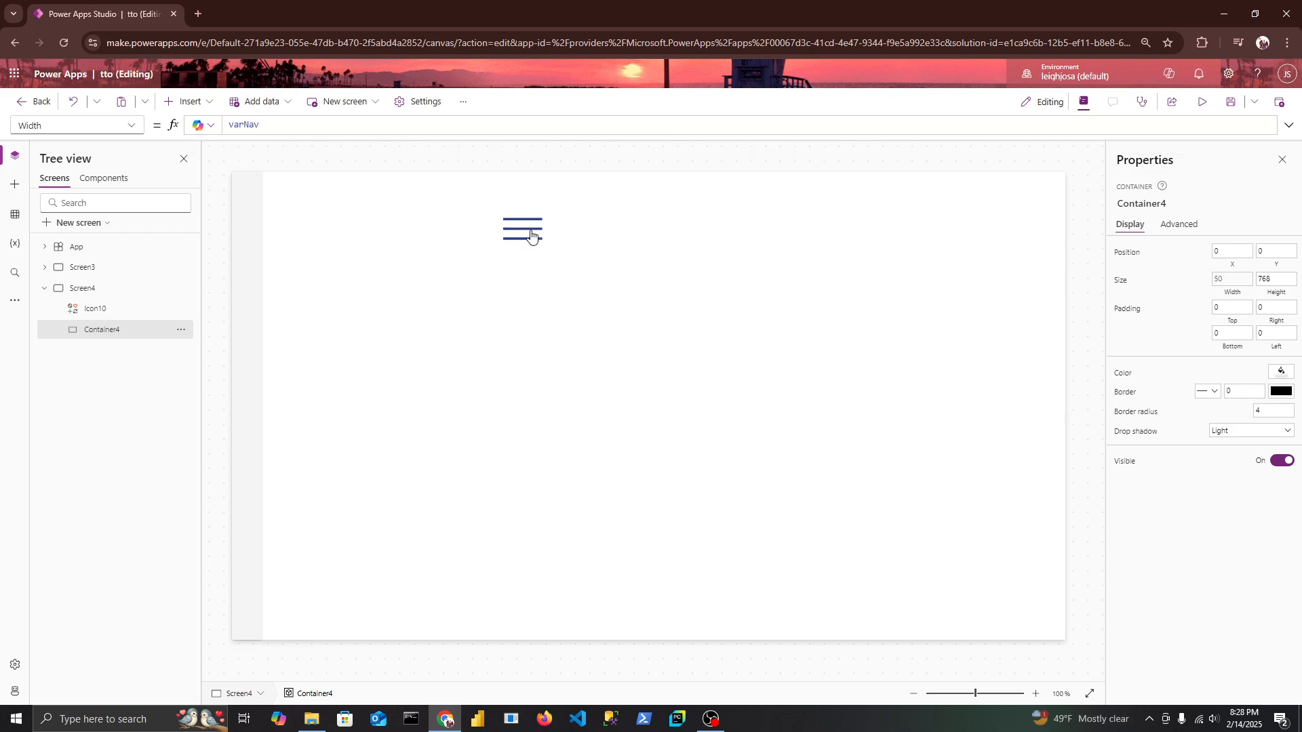
left_click(253, 270)
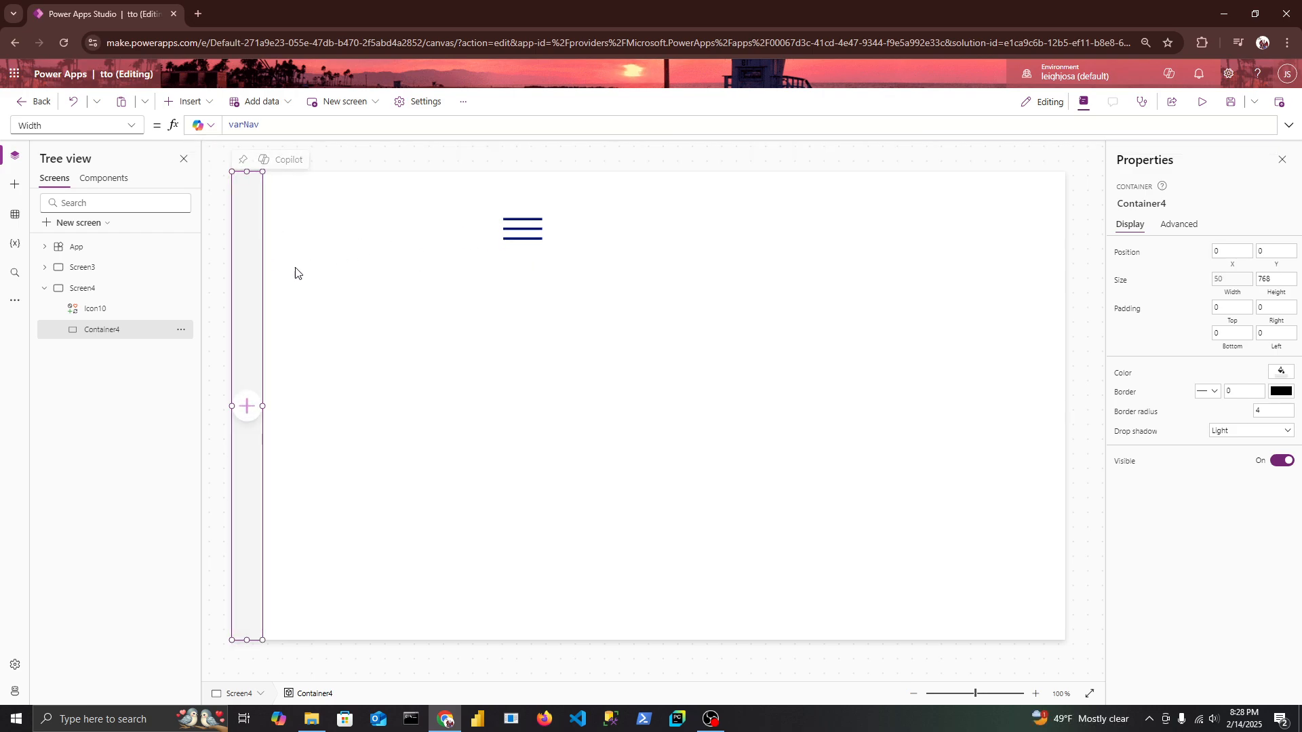
Replace the hamburger icon's OnSelect formula with the opening of an If function that tests varNav = 50.
left_click(523, 228)
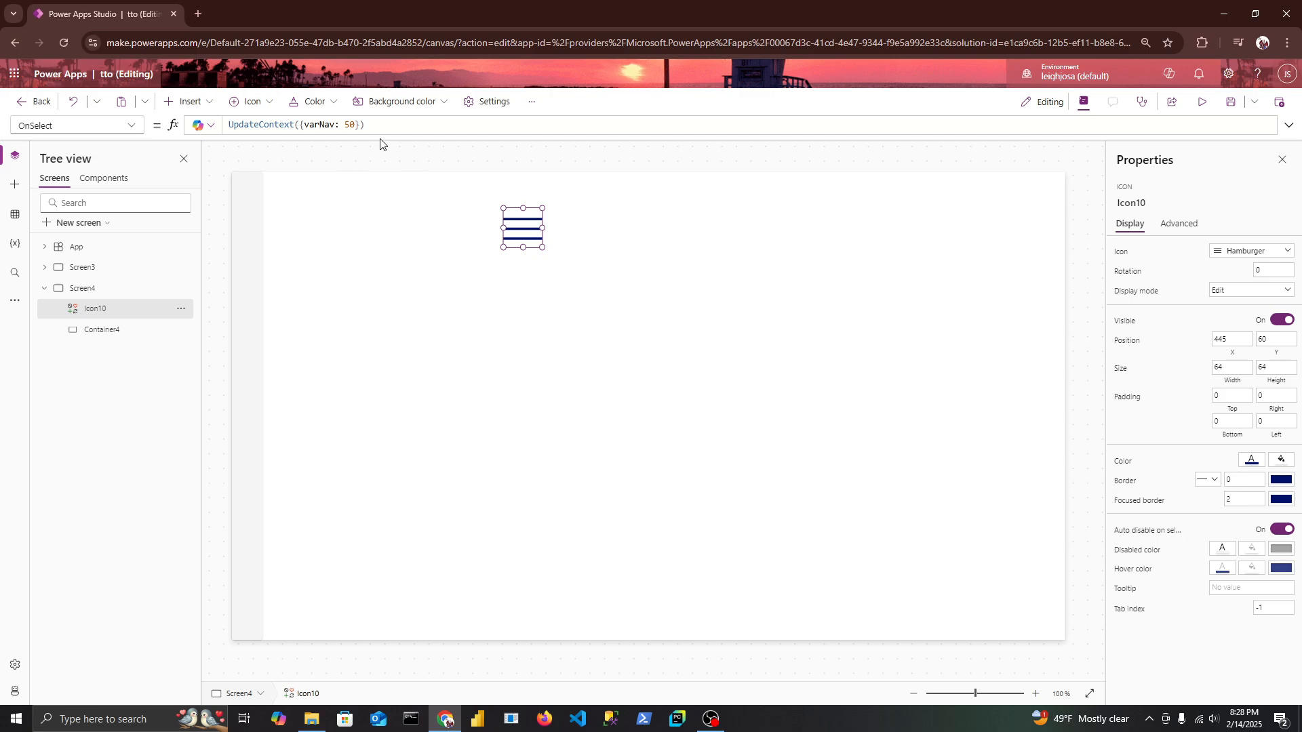
left_click_drag(365, 122, 230, 124)
key("ctrl+c")
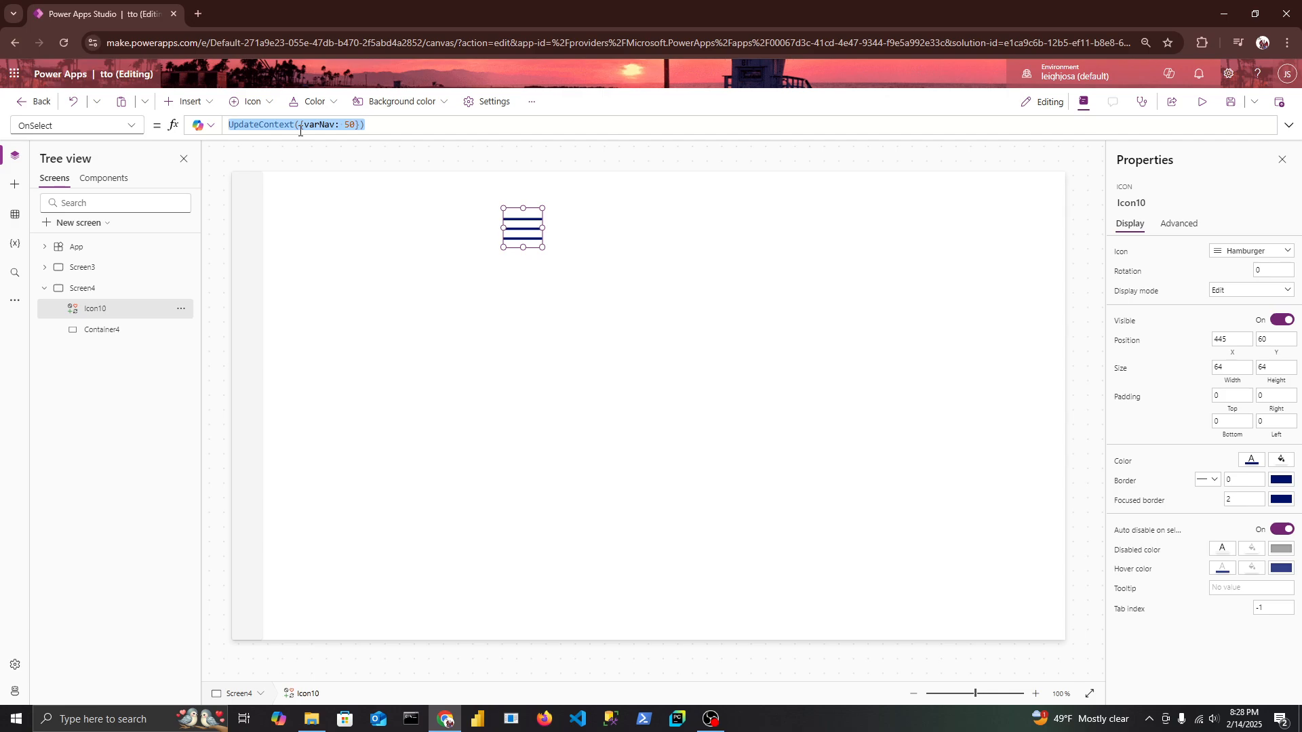
key("BackSpace")
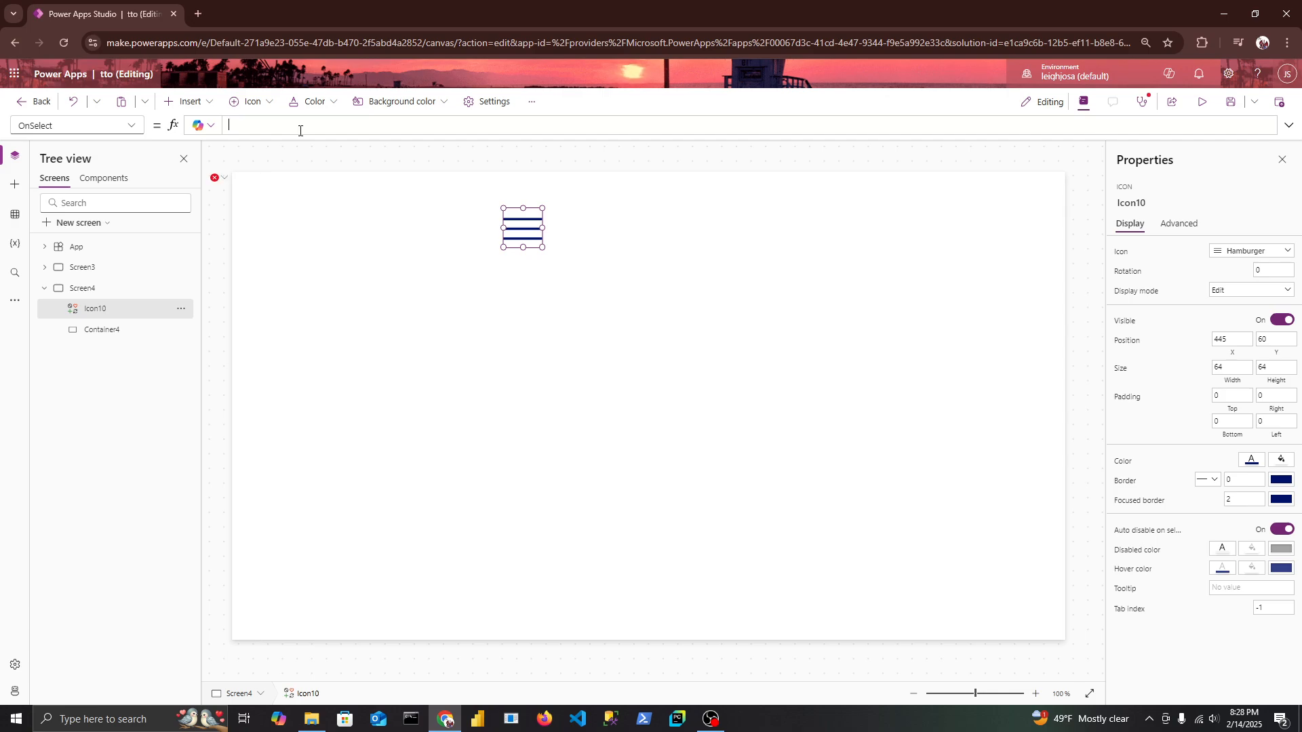
type("if(")
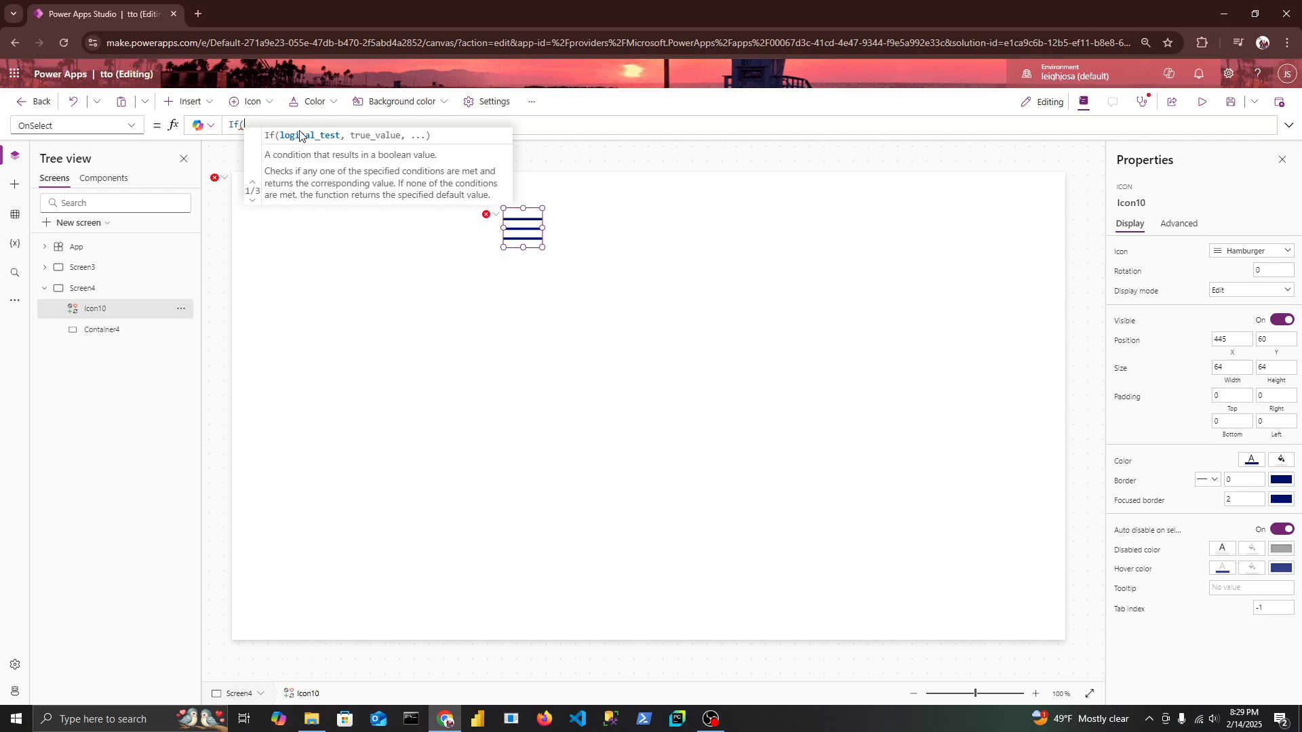
type("var")
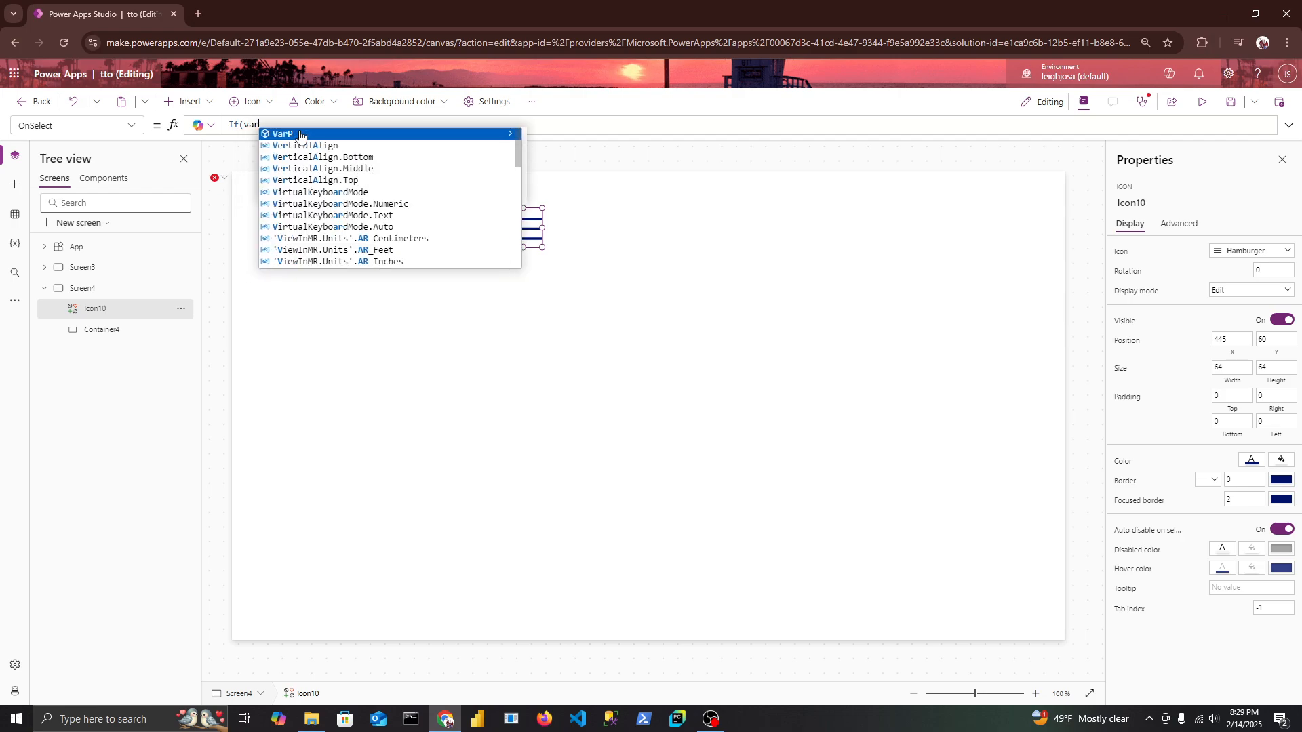
type("Nav = ")
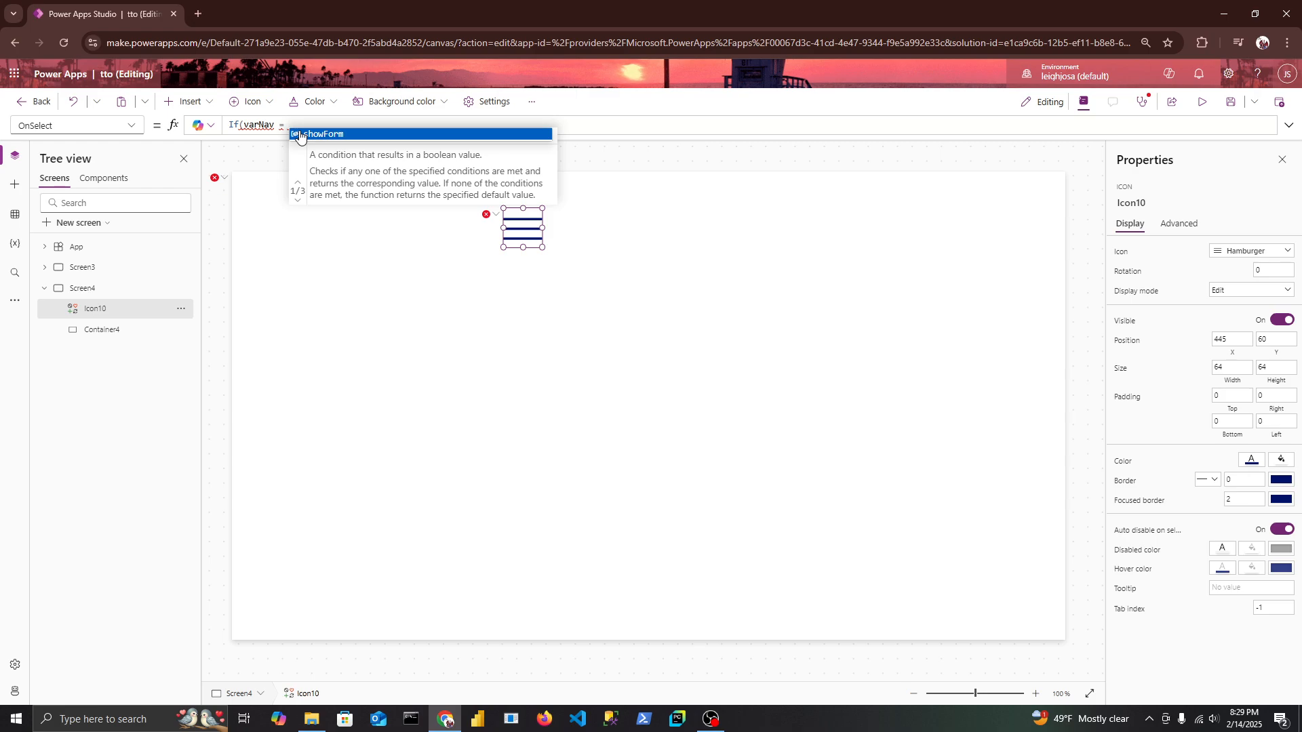
type("50,")
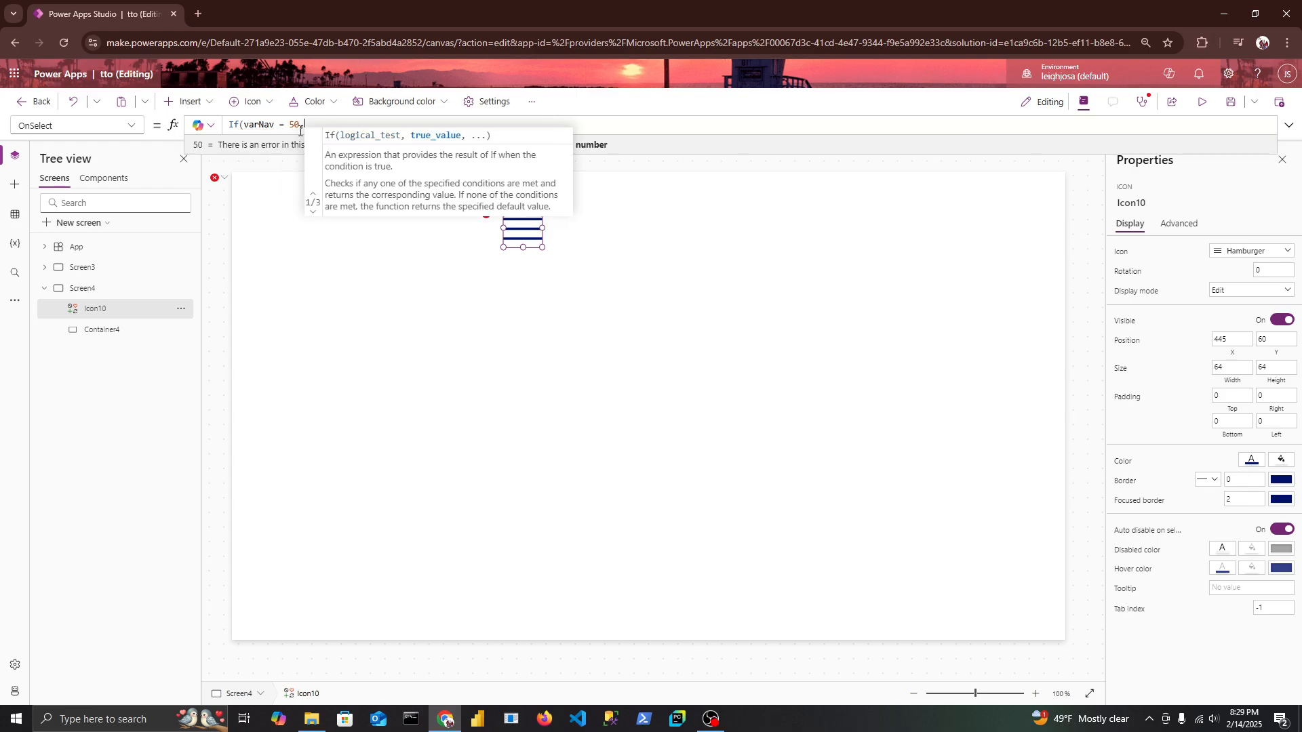
type(" UpdateContext({varNav: 50})")
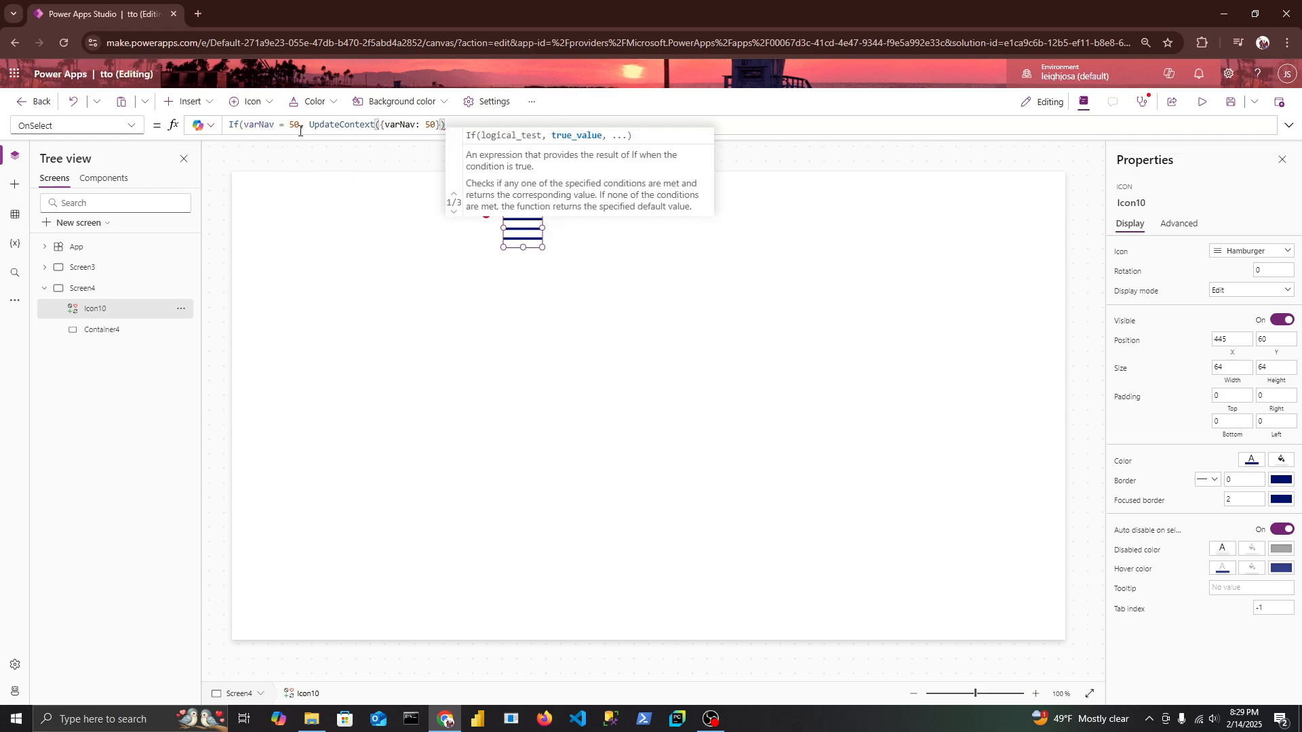
Complete the If formula with UpdateContext({varNav: 250}) as the true result and UpdateContext({varNav: 50}) as the else result.
double_click(432, 127)
key("Left")
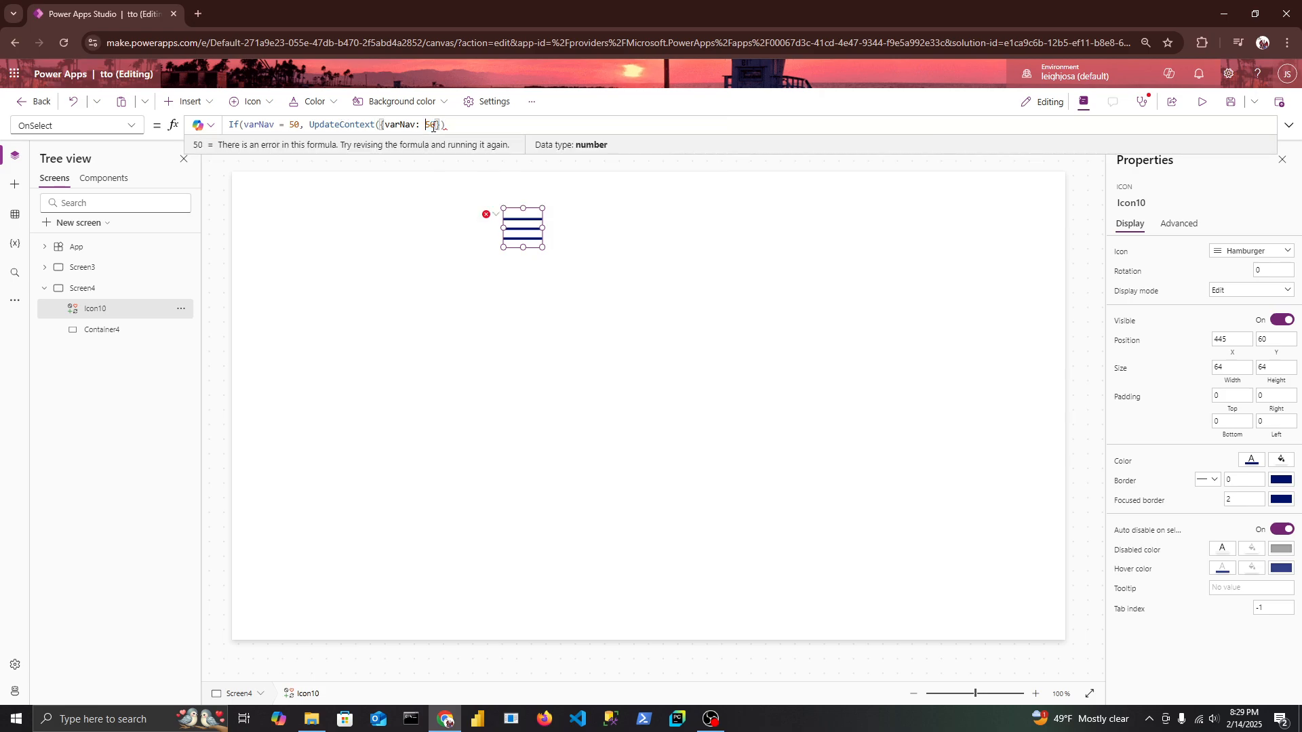
type("2")
left_click(451, 127)
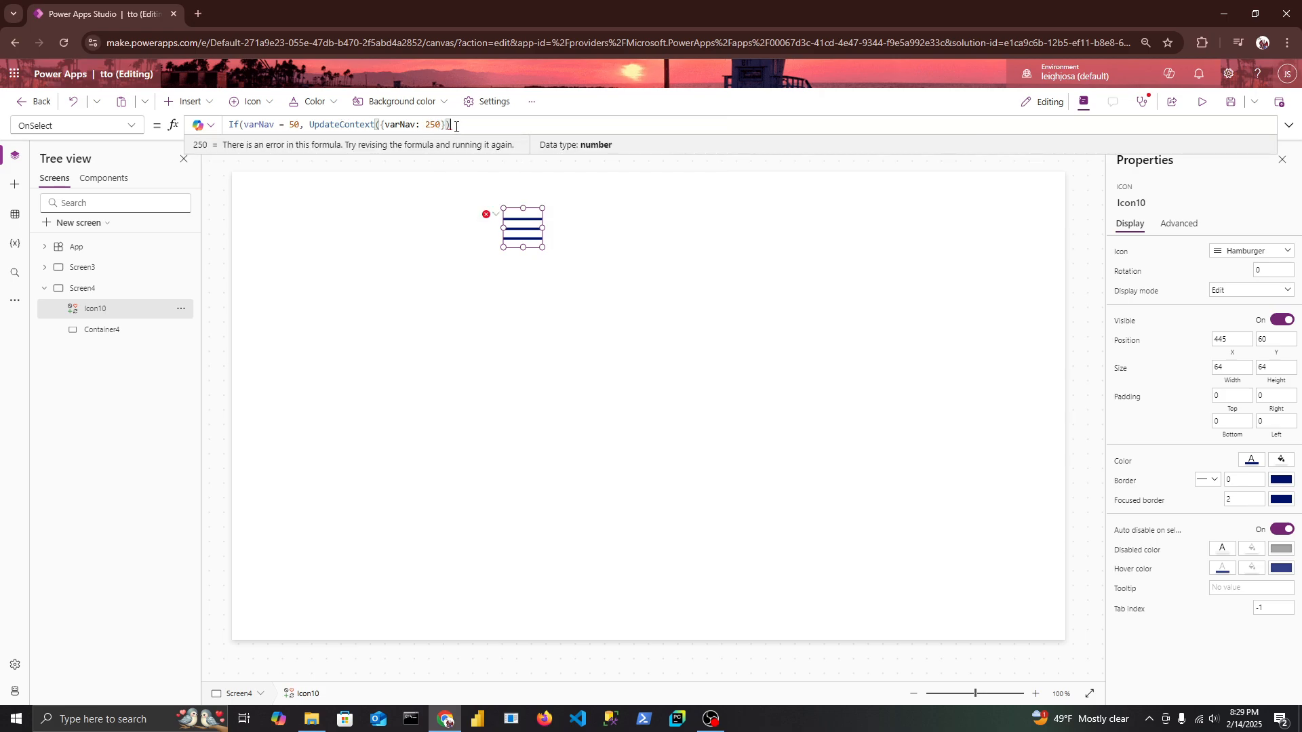
type(",")
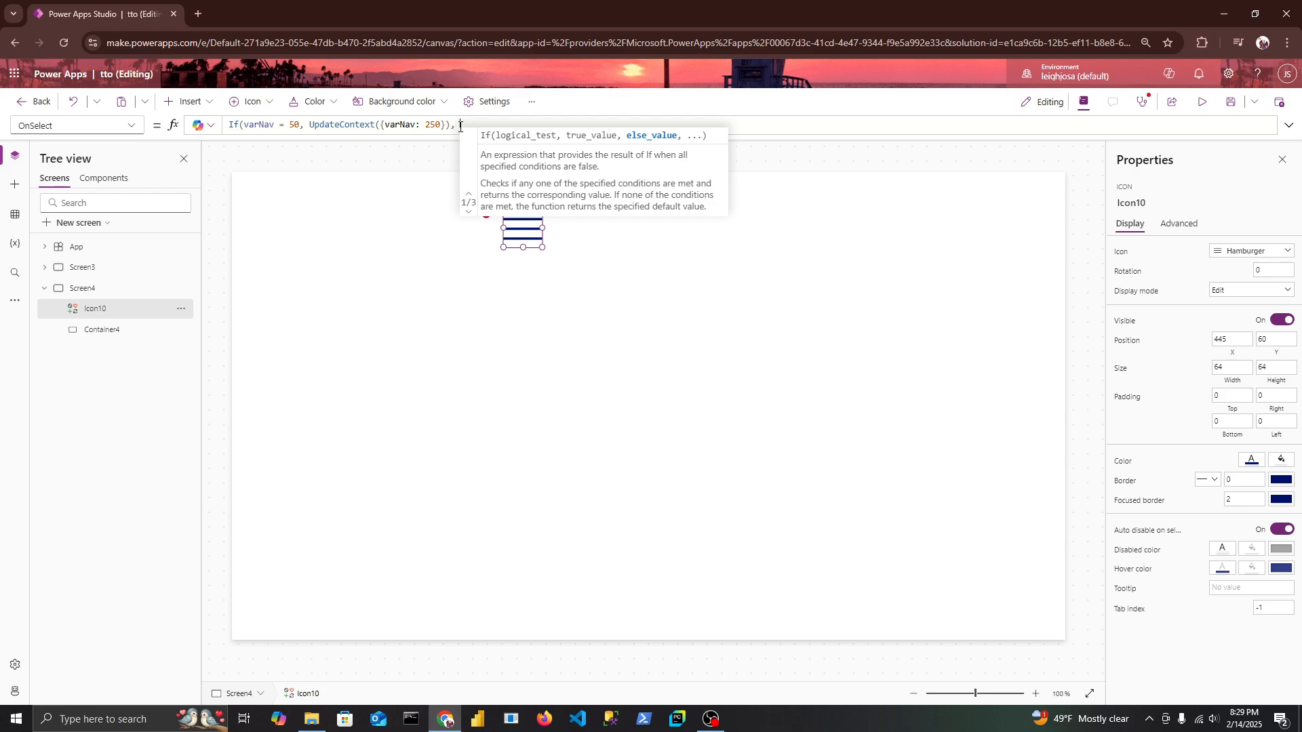
key("ctrl+v")
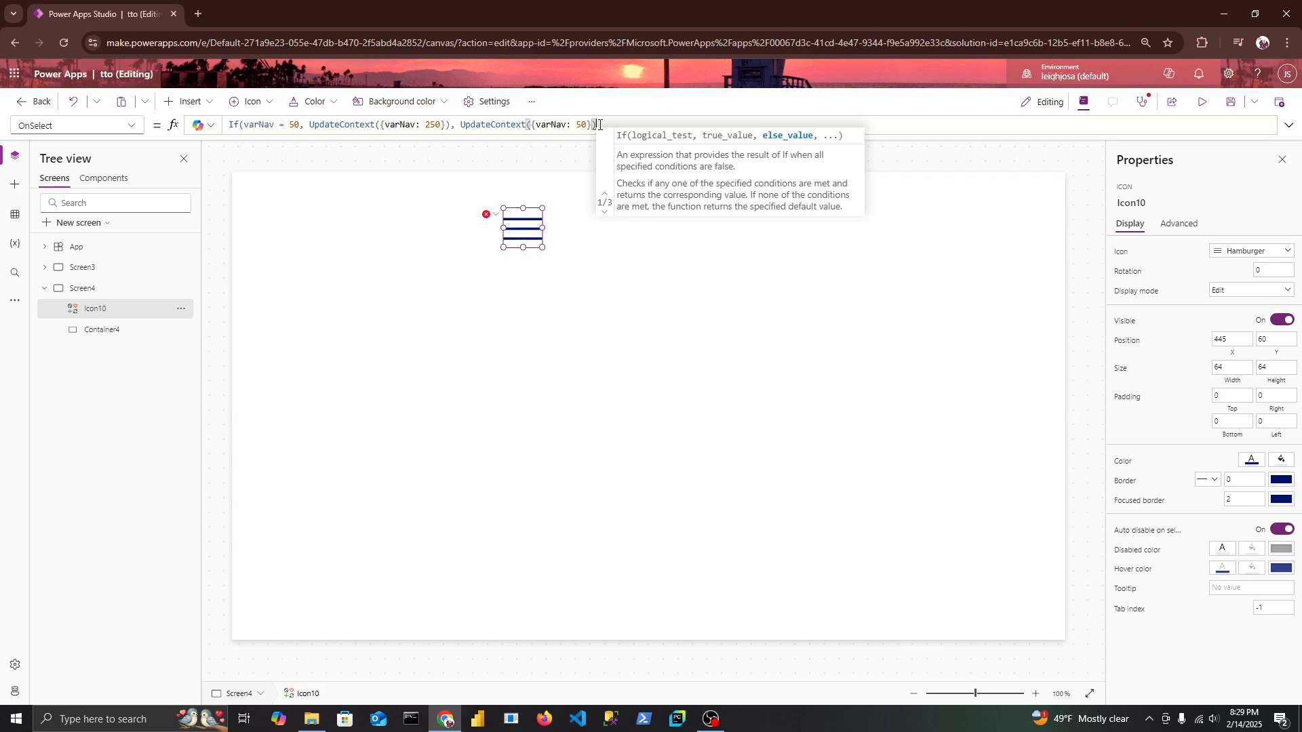
type(")")
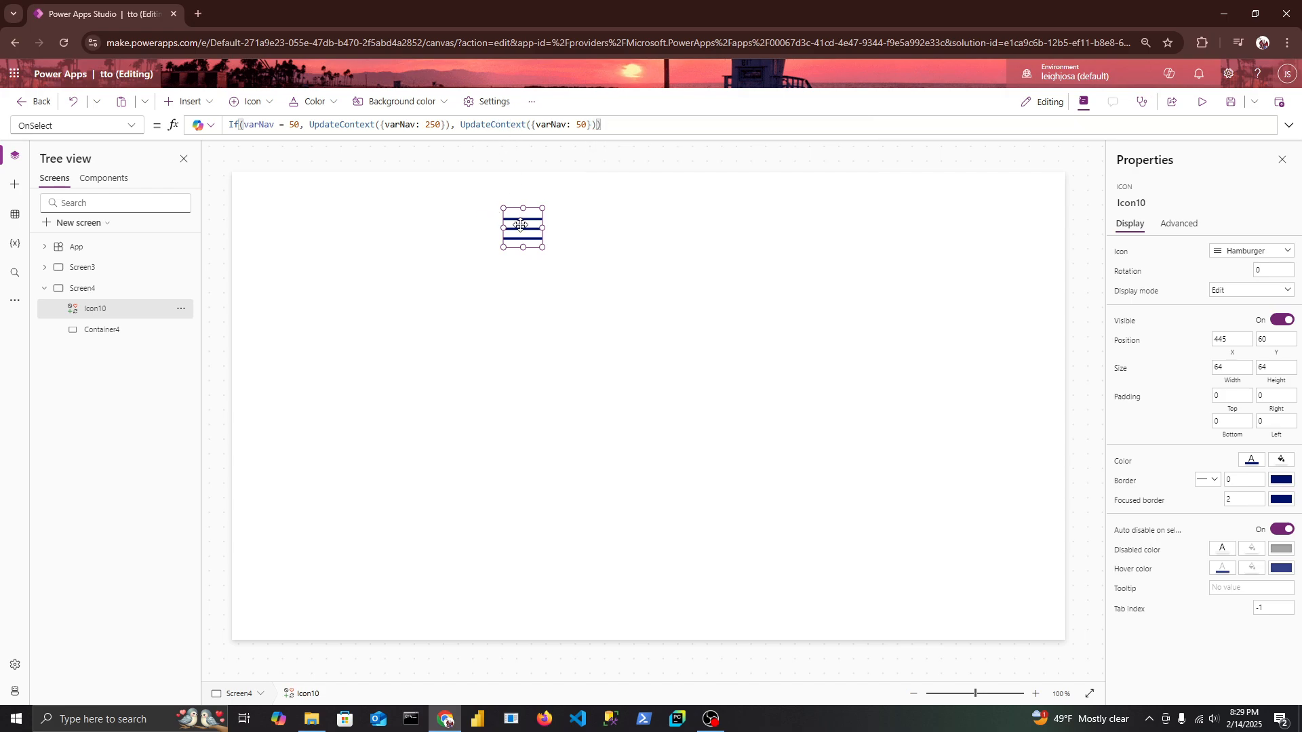
Test the container's width toggle by running the hamburger icon's action, and reposition the icon at about X 470, Y 35.
left_click_drag(520, 225, 591, 222)
left_click(588, 233, "alt")
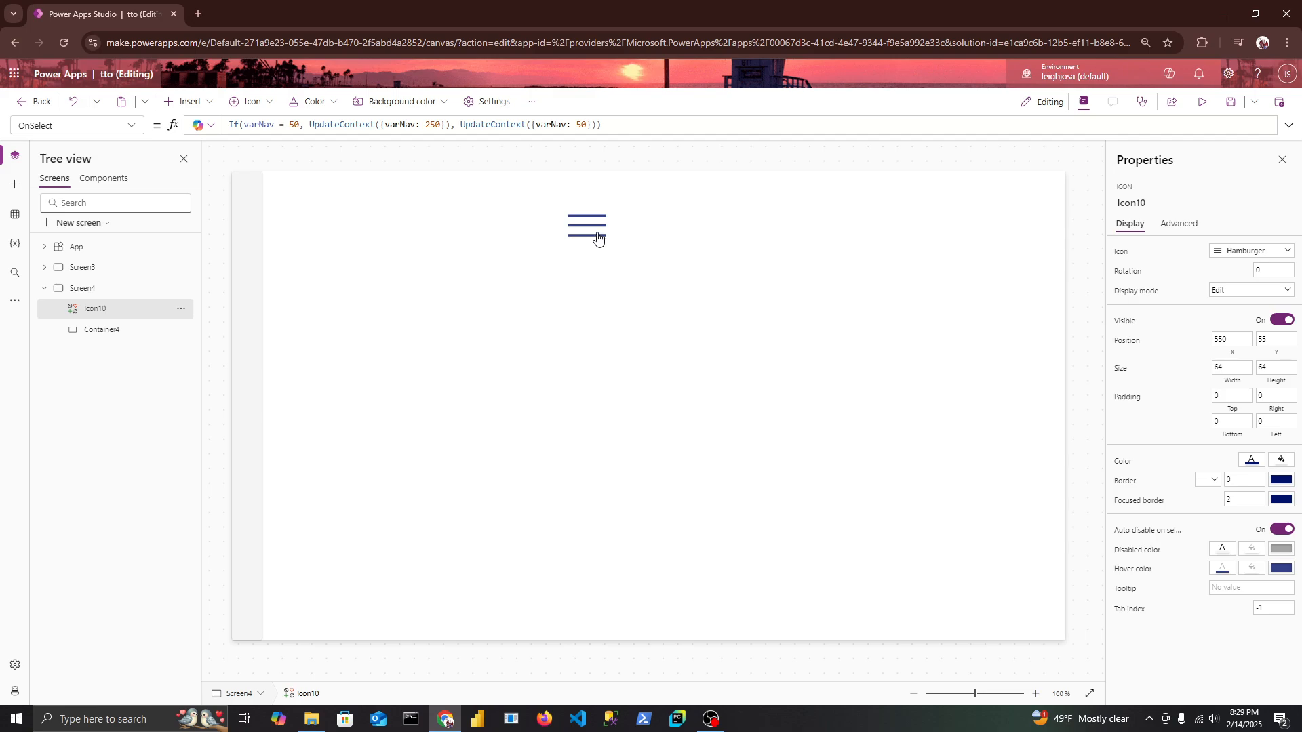
left_click(597, 237, "alt")
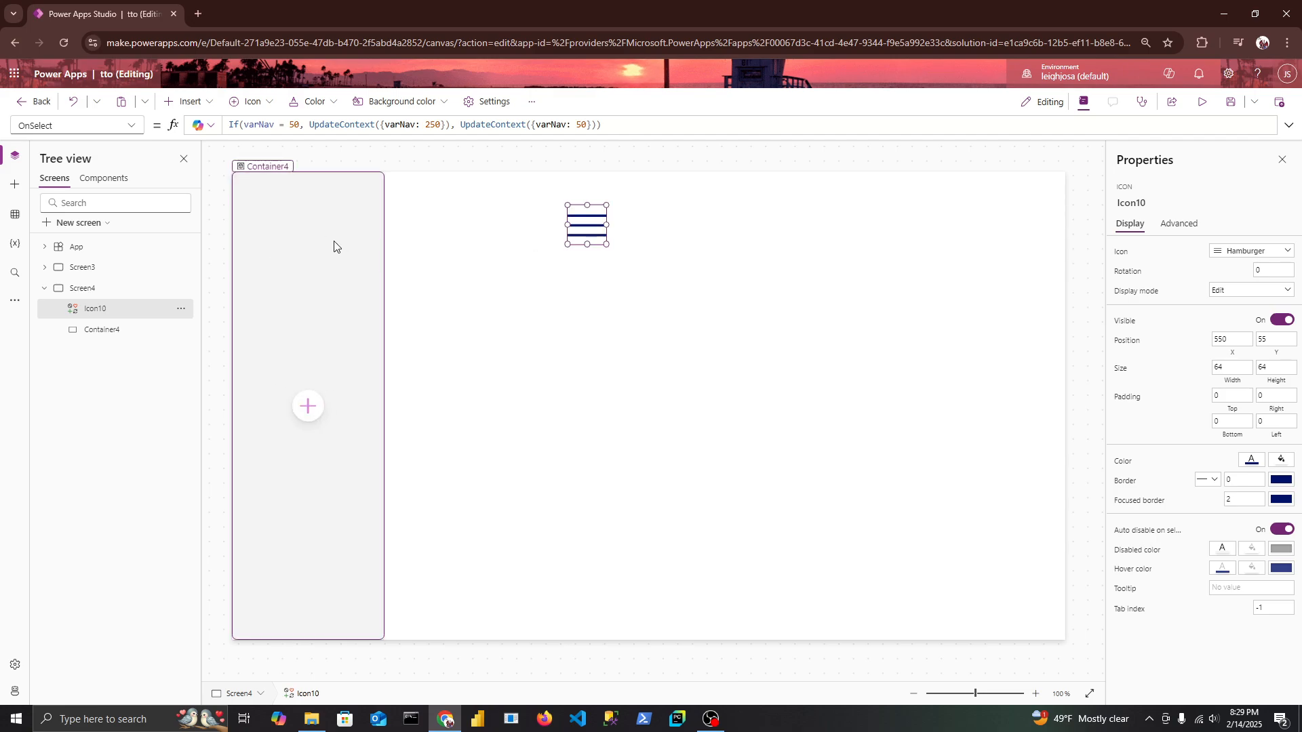
left_click(587, 231, "alt")
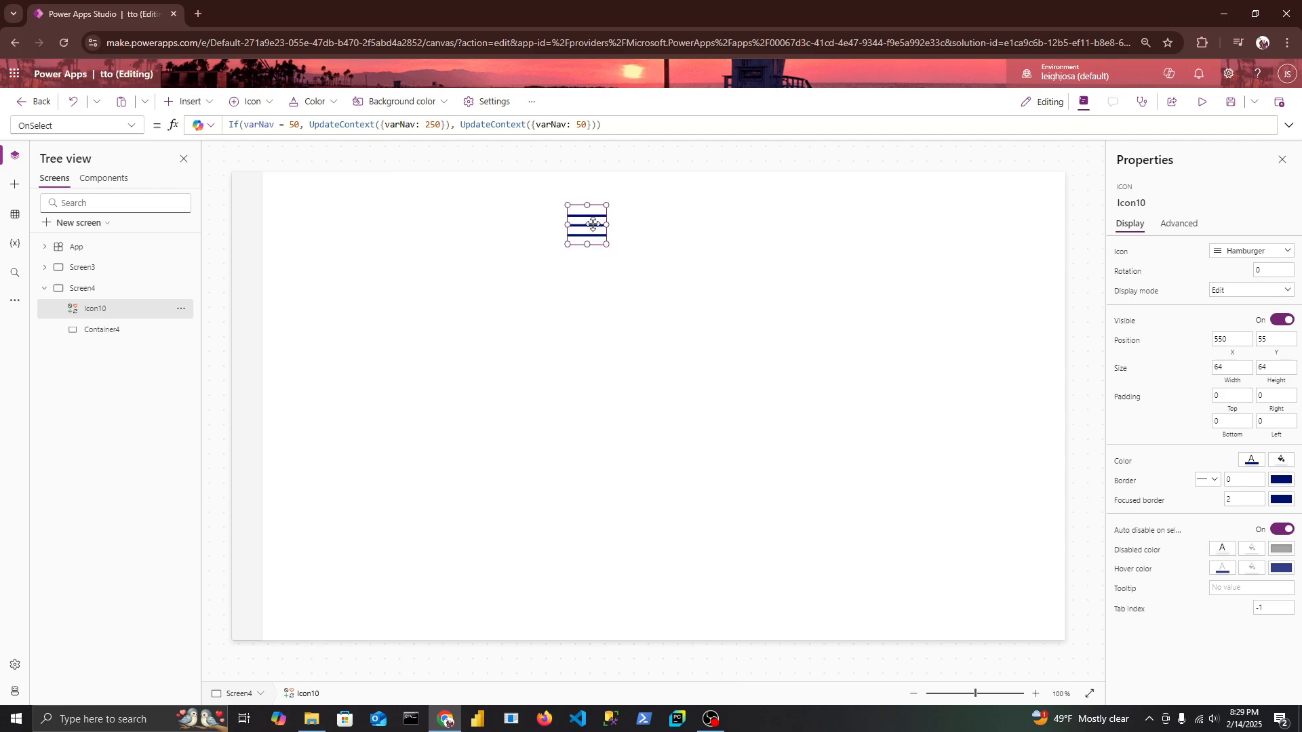
left_click_drag(594, 224, 548, 212)
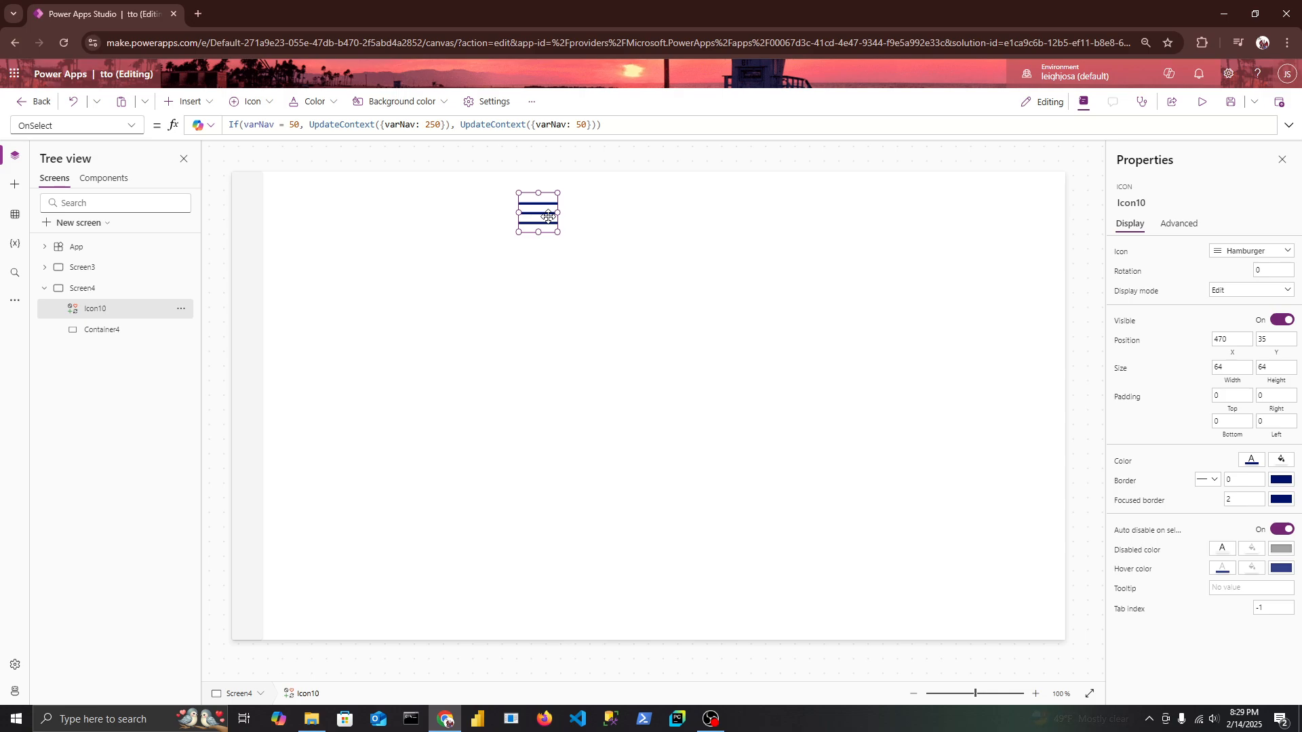
Paste a copy of the hamburger icon into the container and place it at X 0, Y 0.
left_click(129, 331)
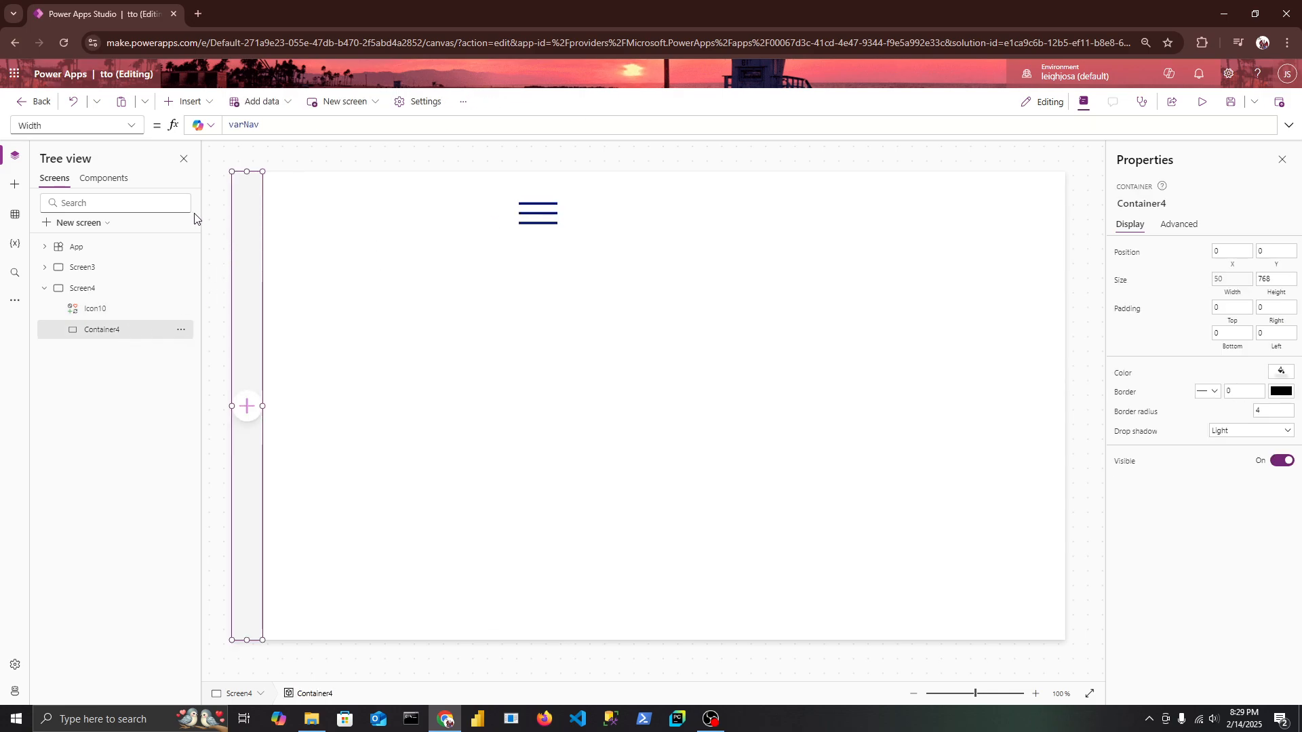
right_click(133, 329)
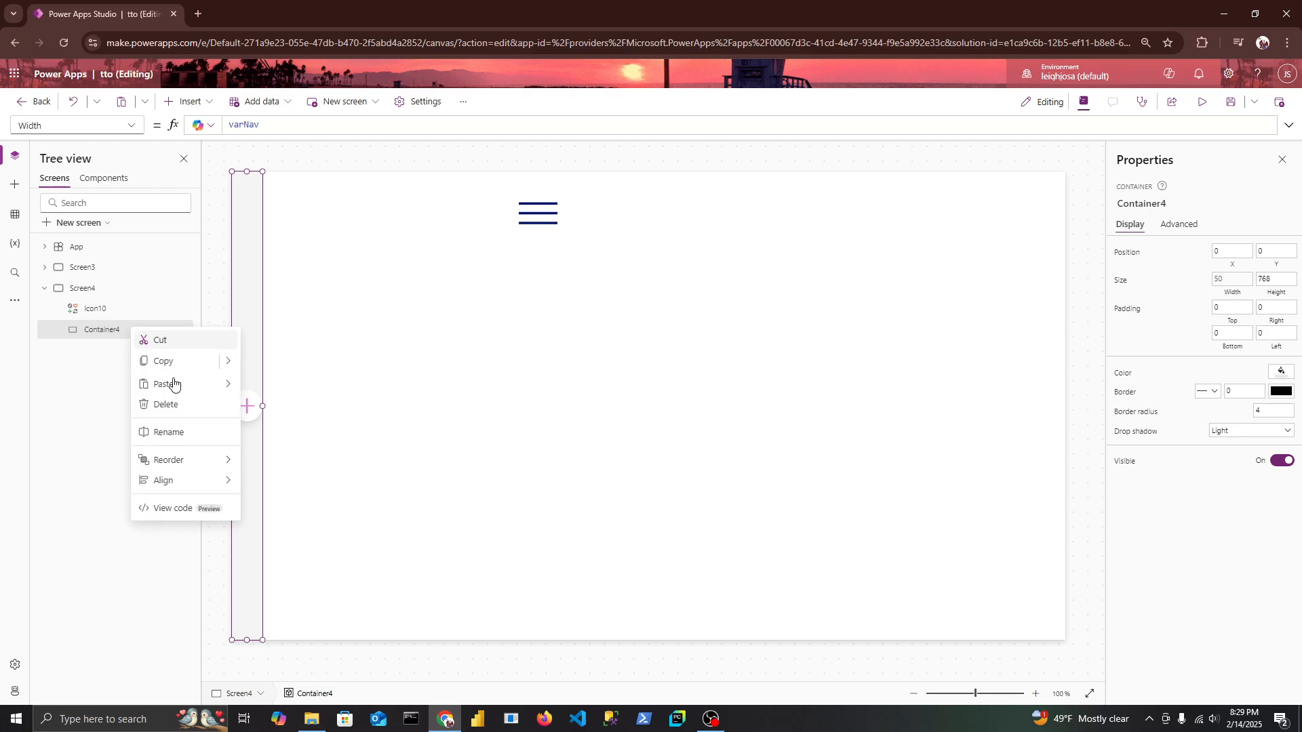
mouse_move(224, 384)
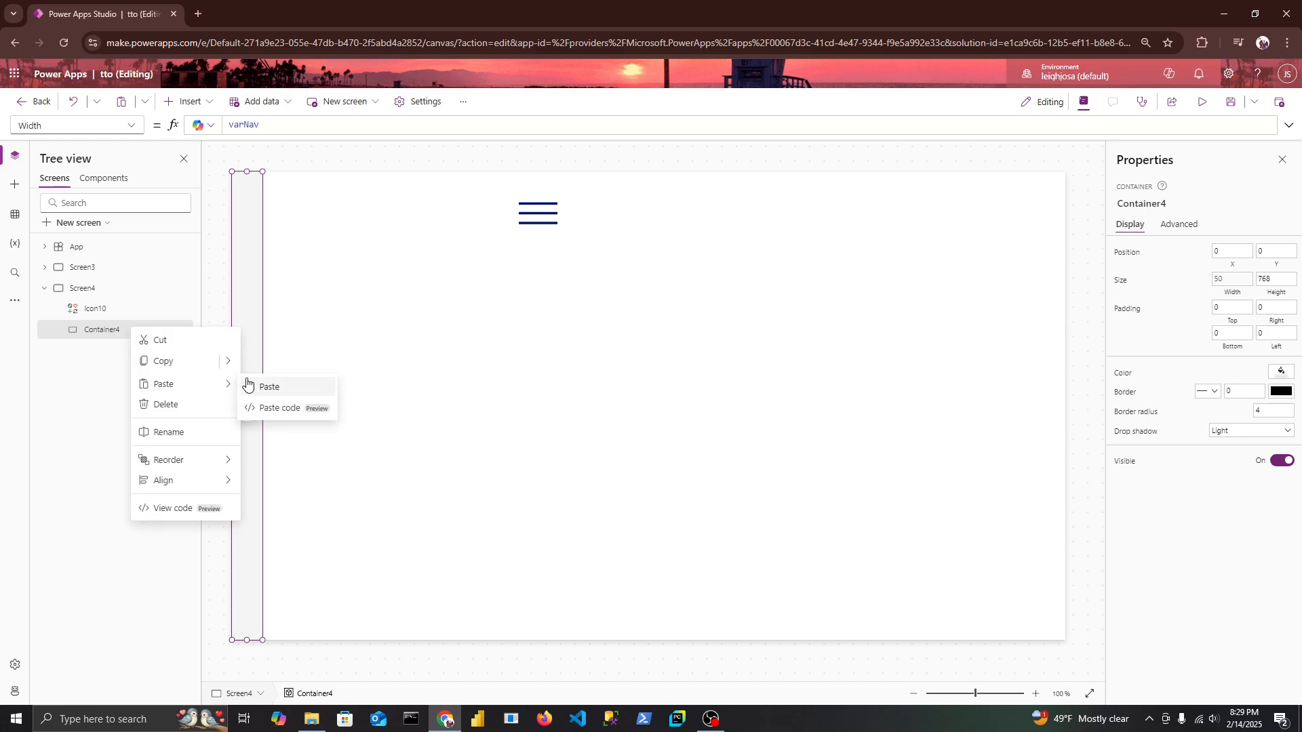
left_click(275, 383)
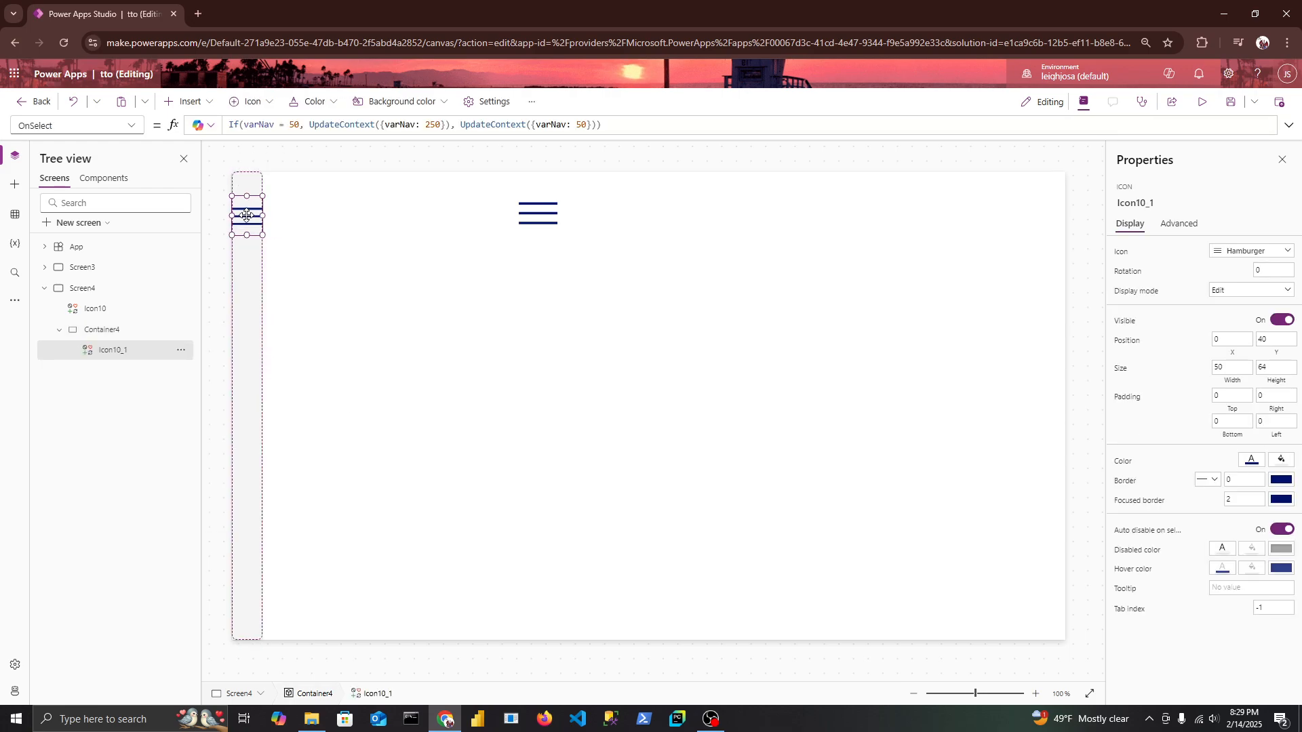
left_click_drag(245, 215, 249, 192)
Test the width toggle with the icon inside the container and delete the original hamburger icon outside it.
left_click(251, 199, "alt")
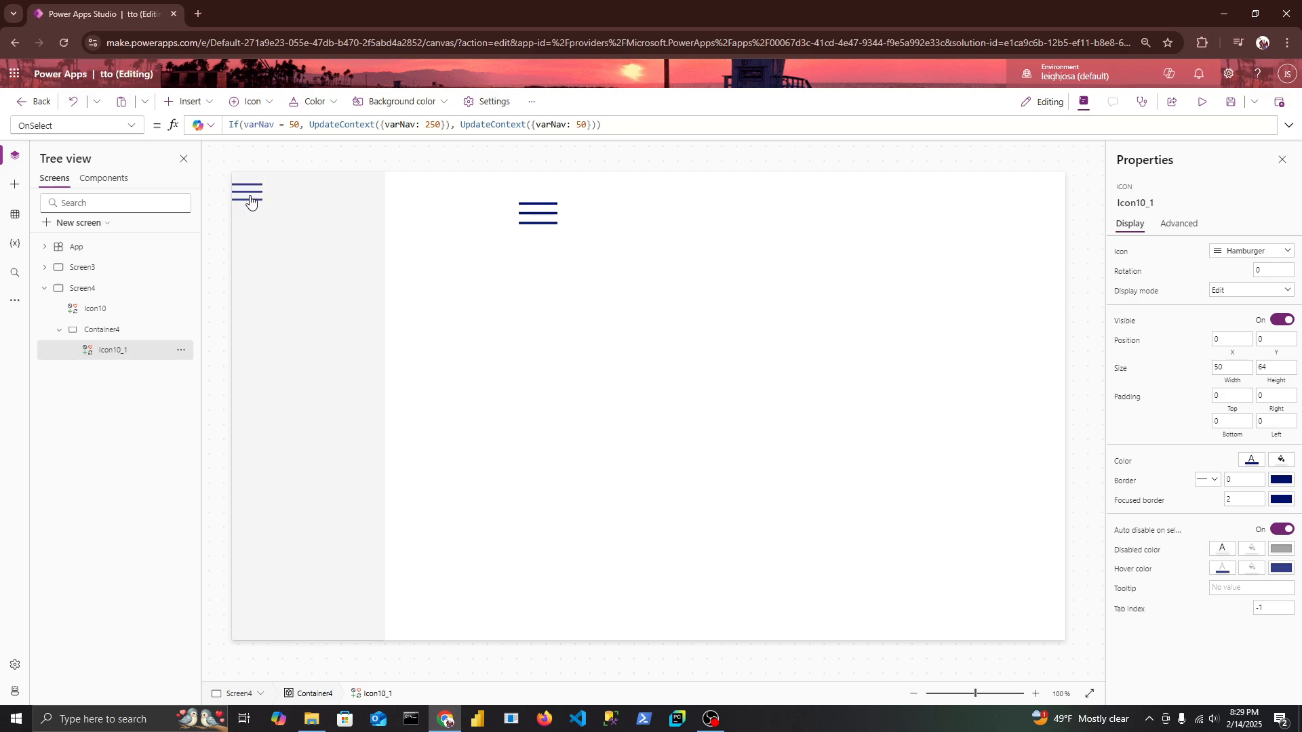
left_click(250, 200, "alt")
left_click(251, 200, "alt")
left_click(250, 200, "alt")
left_click(522, 218)
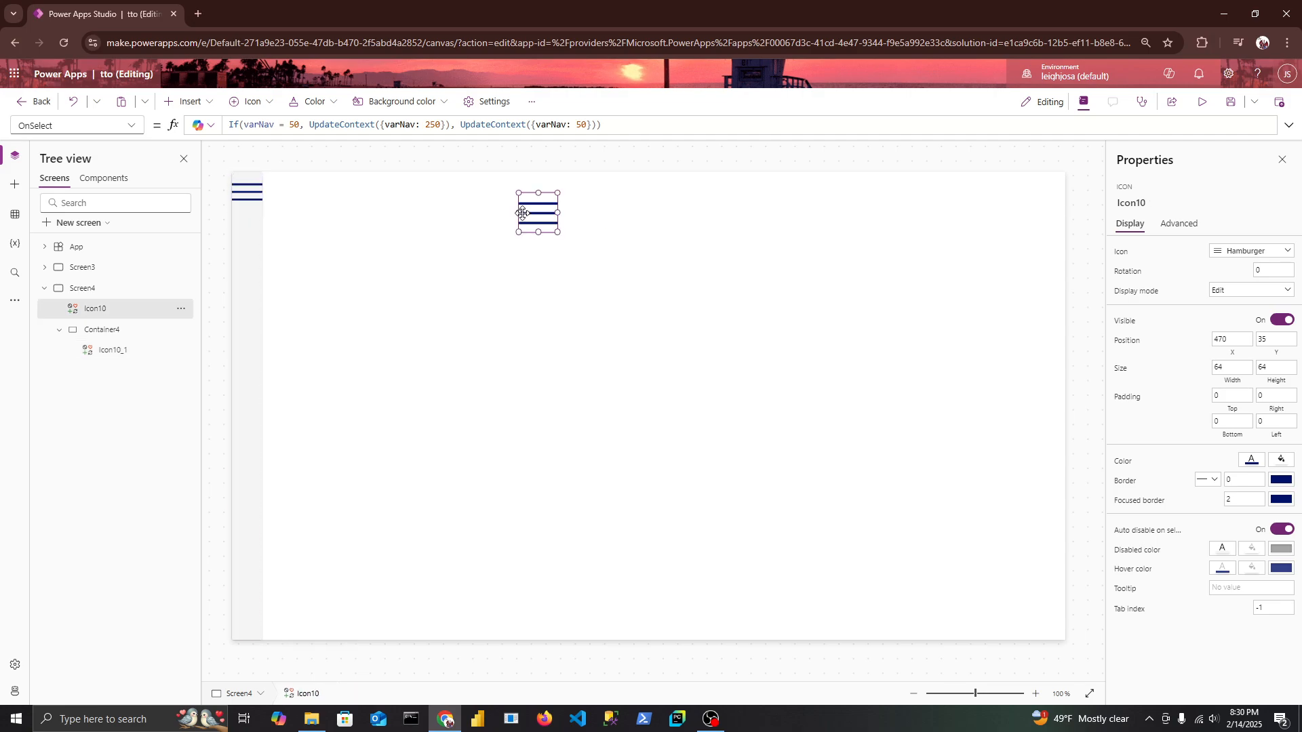
key("Delete")
Set the position of the hamburger icon inside the container to X 15, Y 5.
left_click(247, 192)
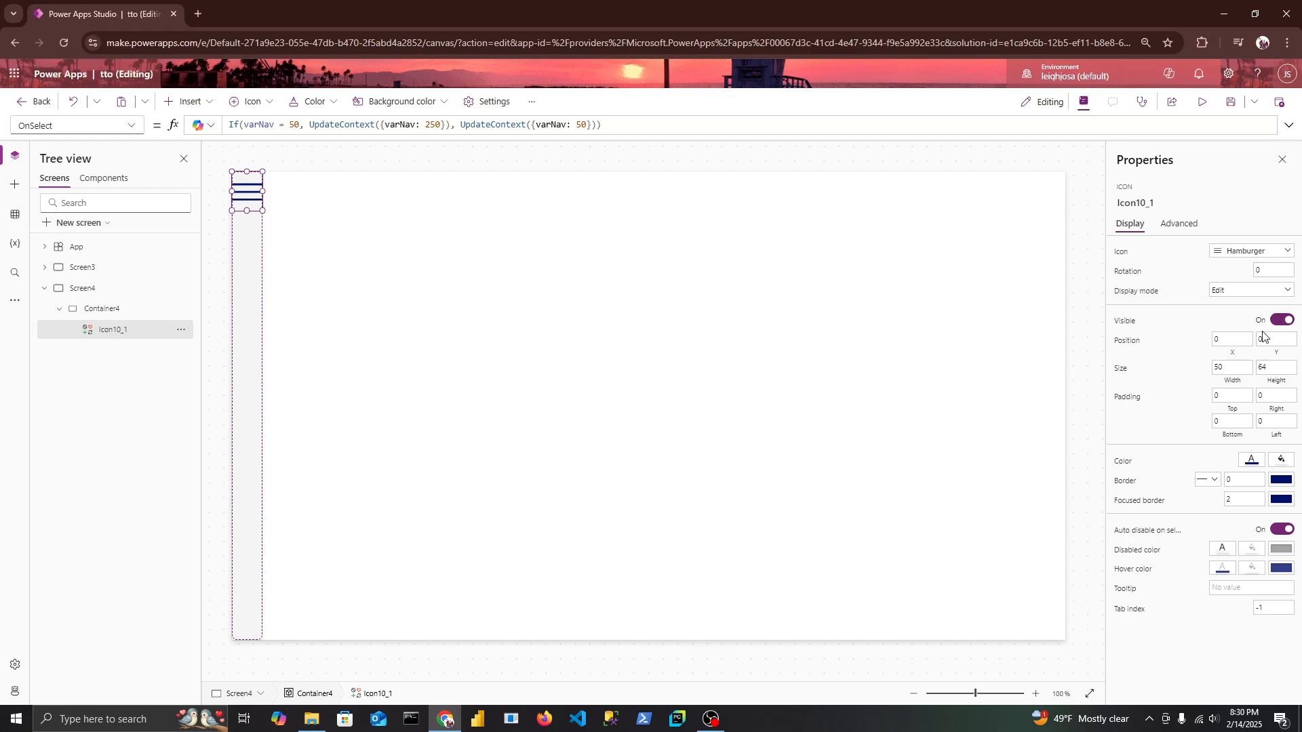
left_click(1234, 337)
key("Tab")
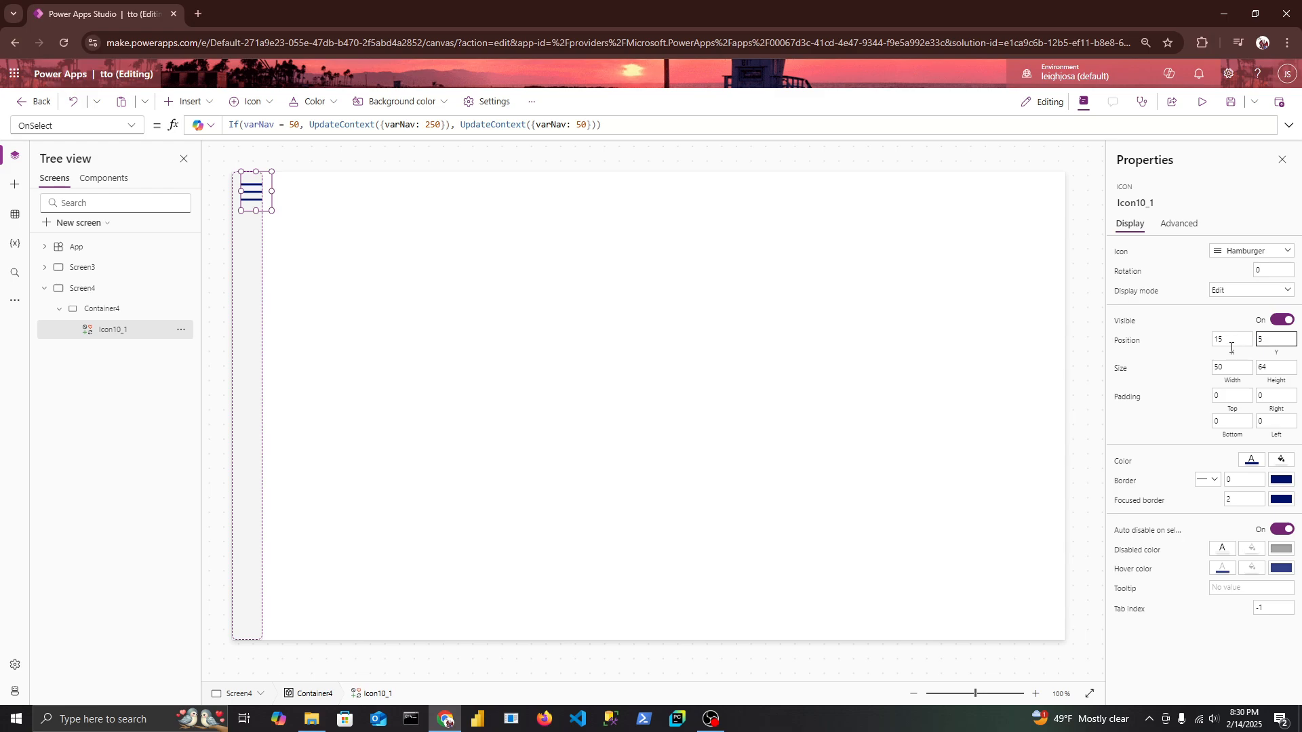
type("5")
Resize the container's hamburger icon to 25 wide by 25 high and give it the darkest grey theme colour.
left_click(1231, 367)
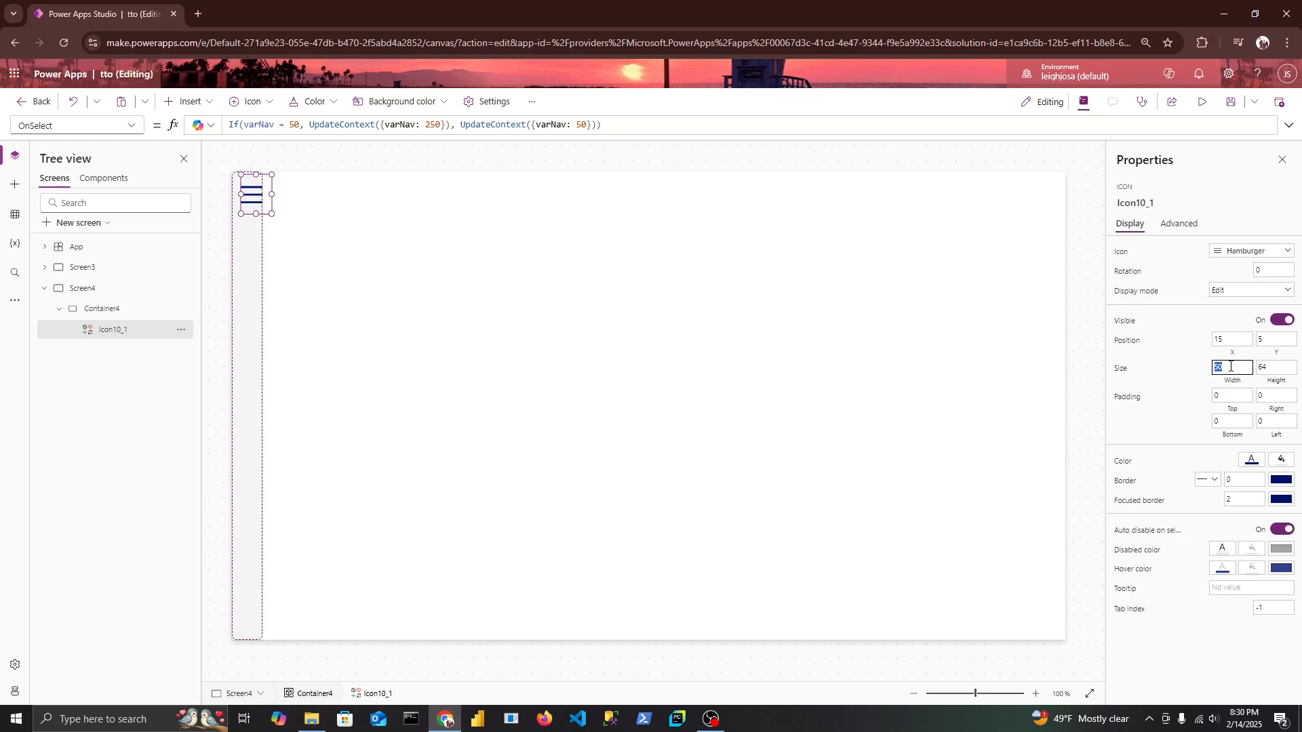
type("25")
key("Tab")
type("25")
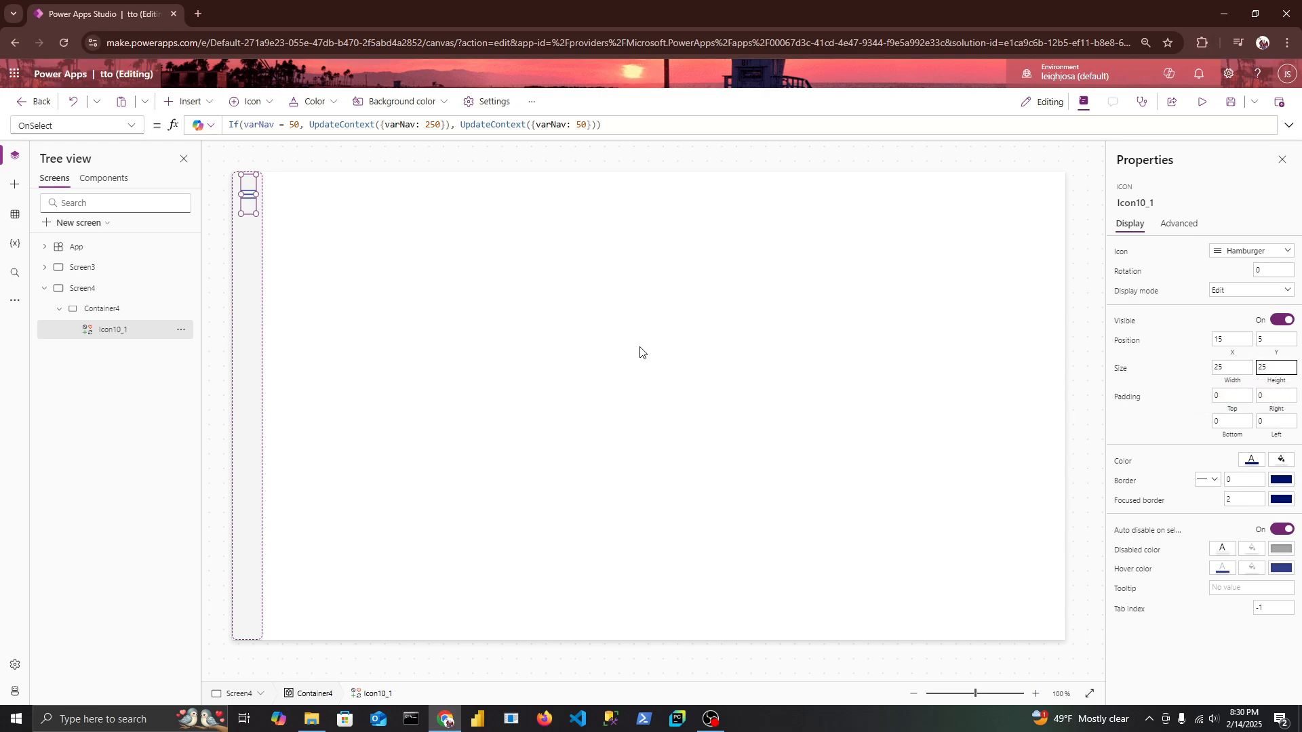
left_click(1282, 461)
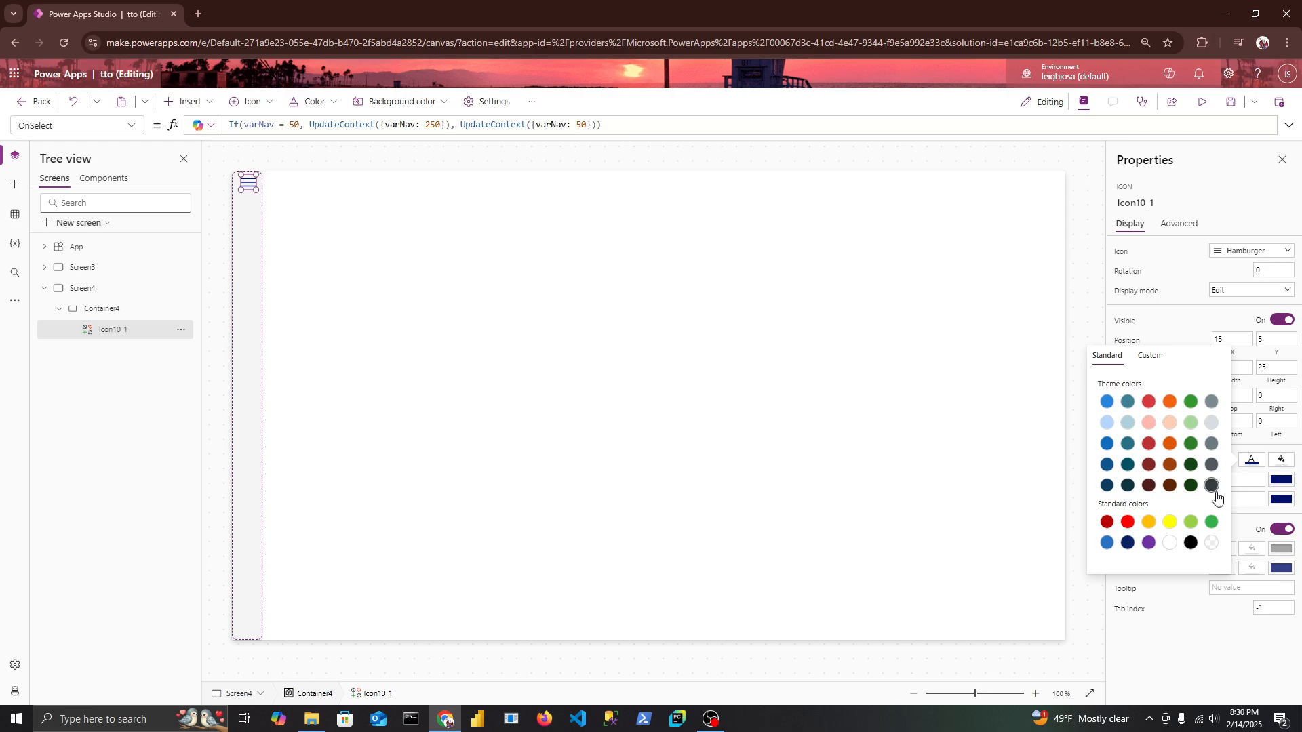
left_click(634, 409)
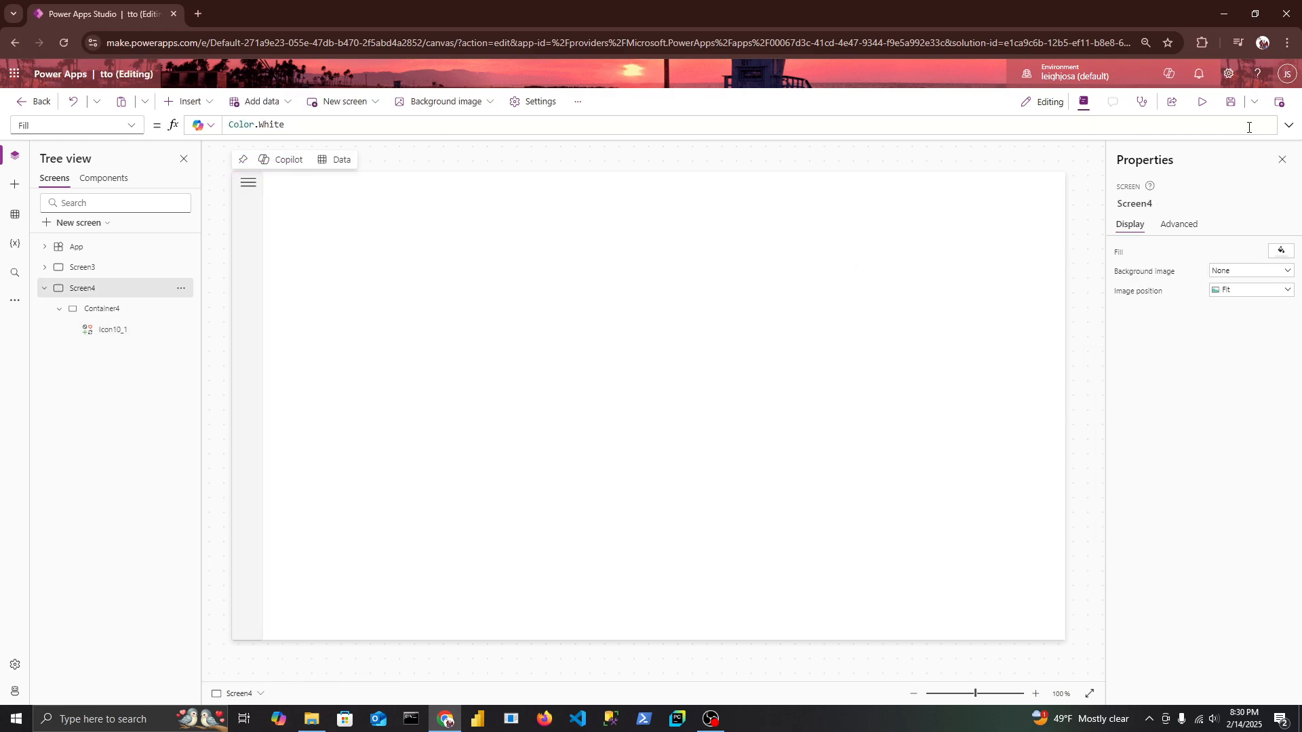
Preview the app and run the hamburger icon's action several times to test expanding and collapsing the navigation panel.
left_click(1204, 103)
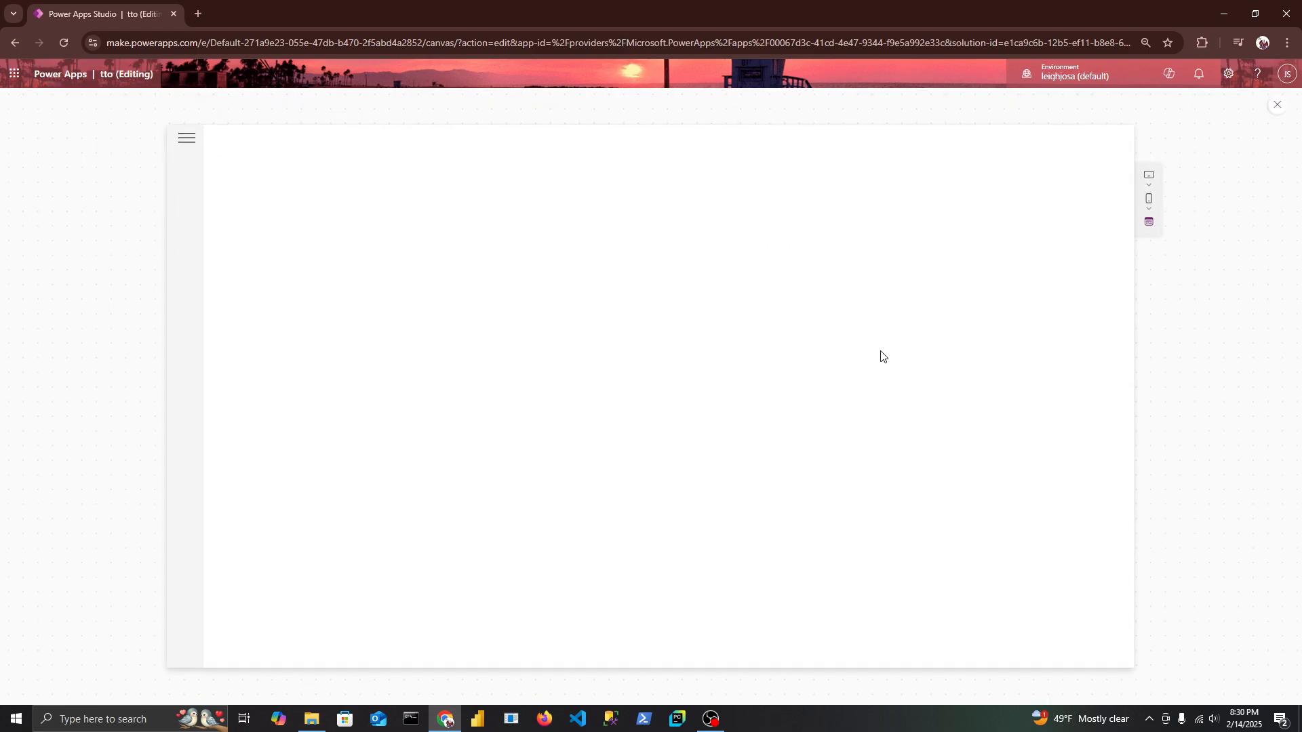
left_click(188, 144)
left_click(188, 144)
left_click(188, 144)
left_click(187, 144)
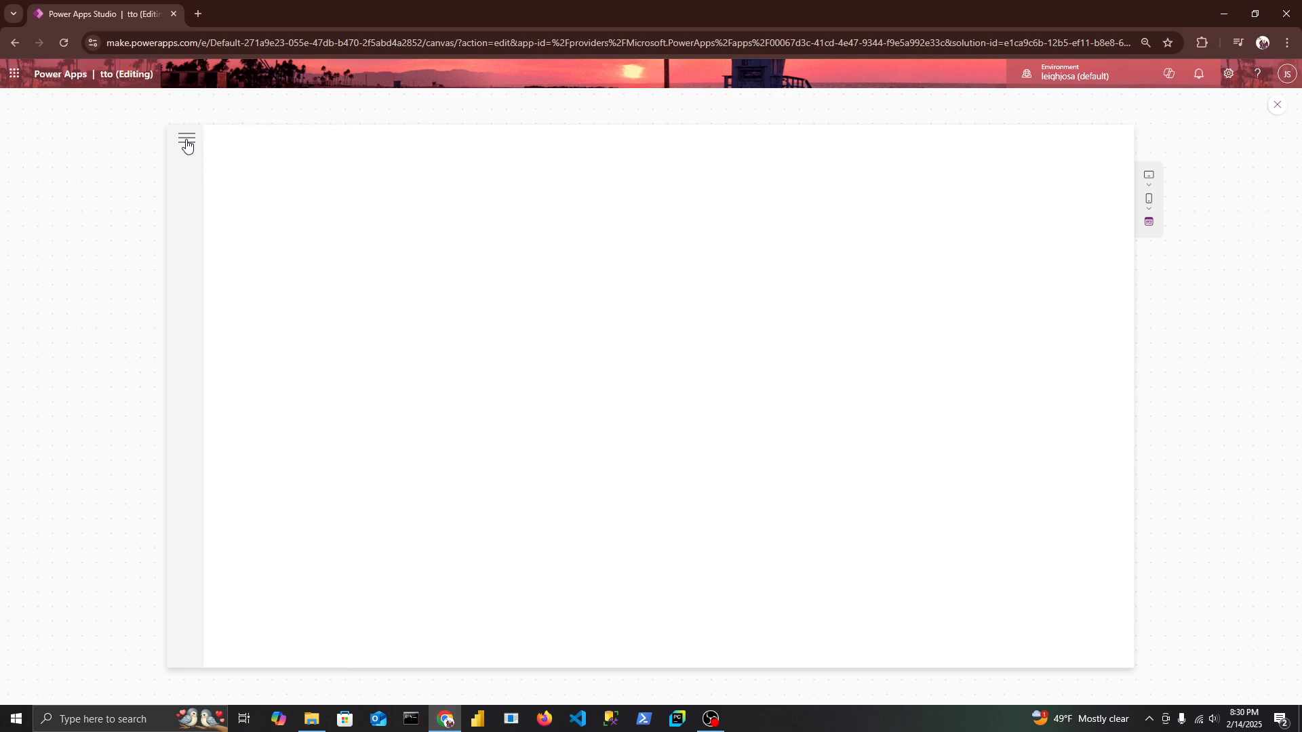